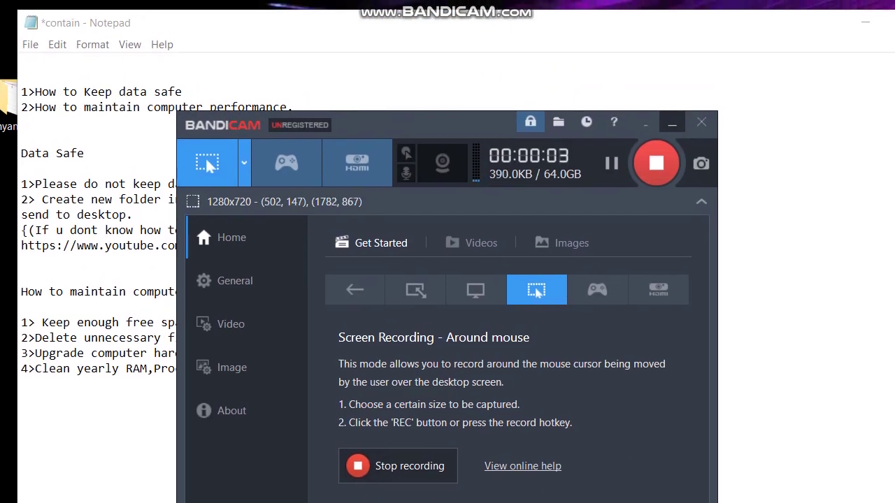
Insert a blank line after the first Data Safe tip about not keeping data in C Drive.
left_click(672, 122)
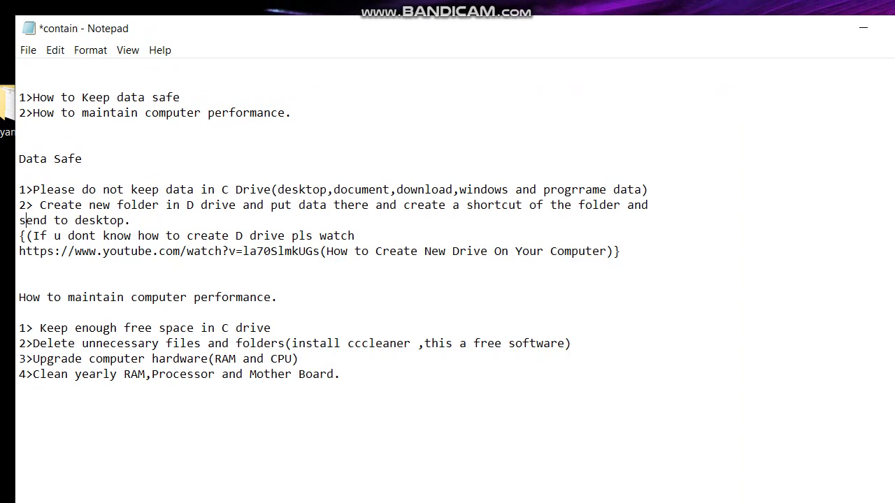
left_click_drag(19, 159, 82, 159)
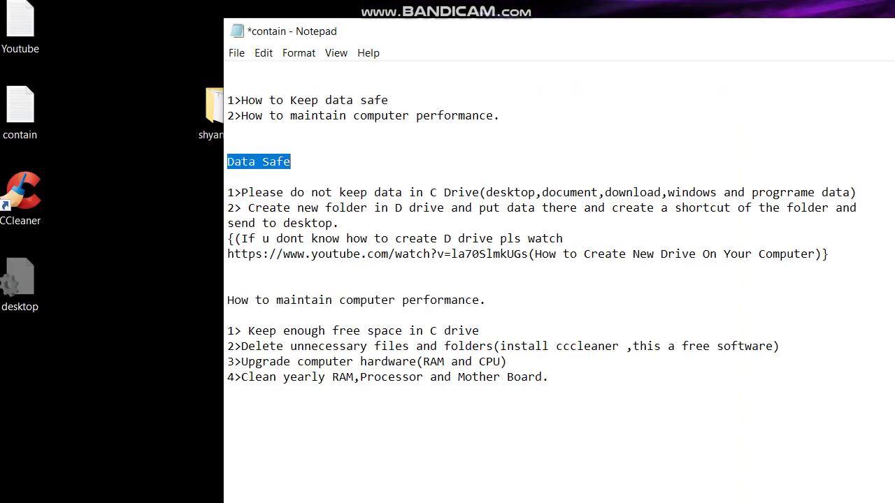
left_click(655, 192)
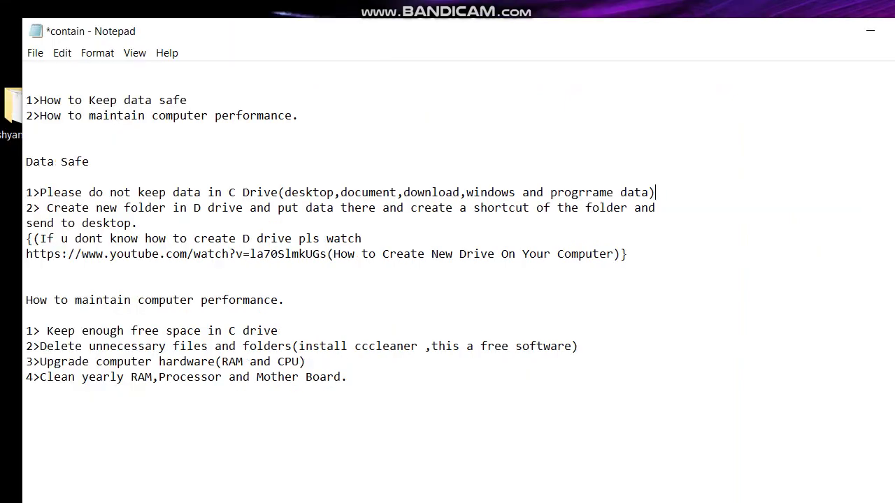
key("Return")
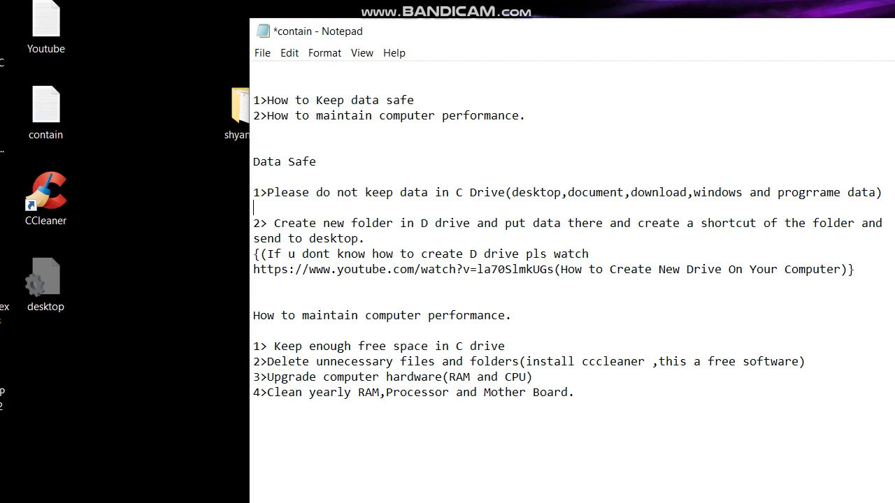
Highlight the first Data Safe tip and its bracketed list of C Drive locations to review them.
left_click_drag(519, 192, 876, 192)
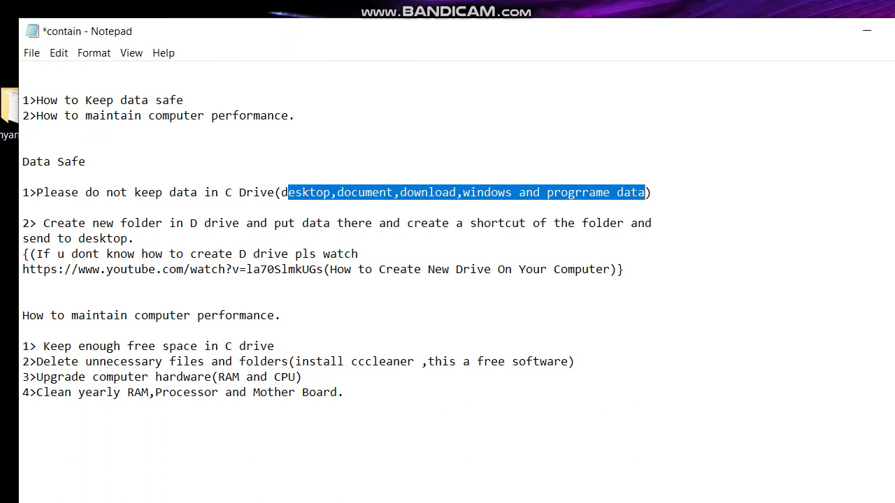
left_click(22, 177)
left_click_drag(288, 192, 645, 192)
left_click(295, 115)
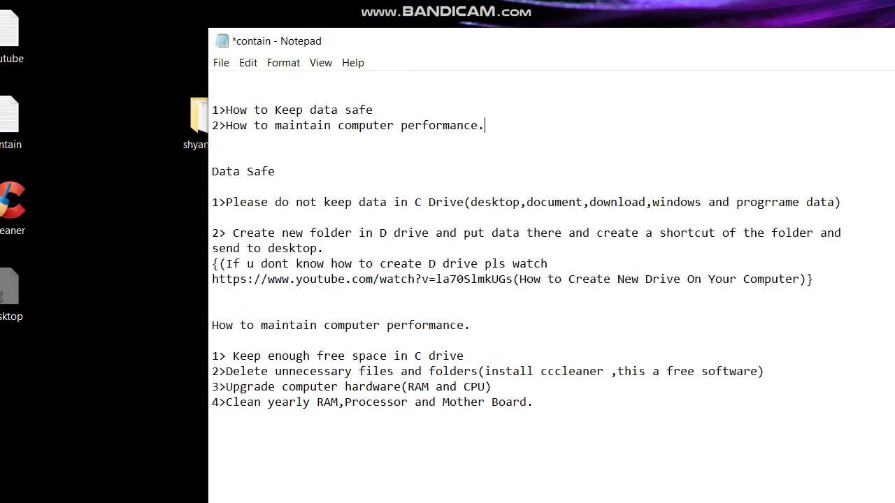
left_click_drag(218, 202, 835, 202)
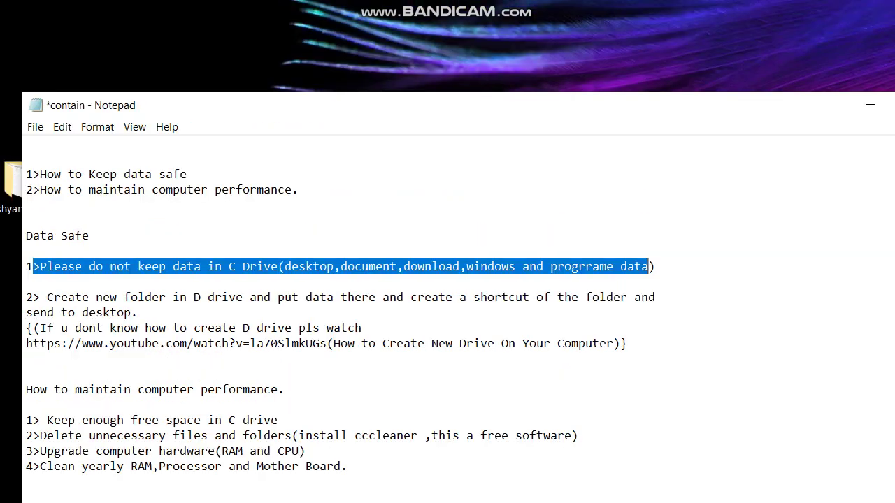
left_click(358, 301)
left_click_drag(241, 266, 869, 266)
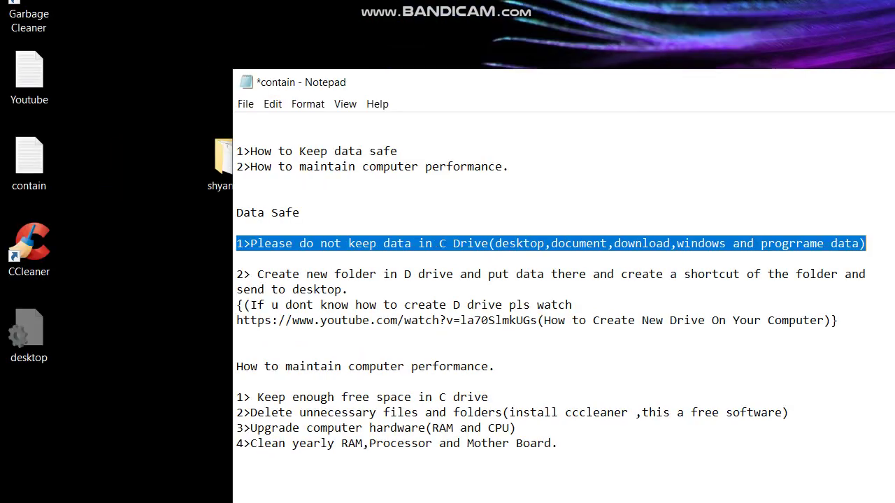
Highlight the note about creating a D drive and its YouTube link to review them.
left_click_drag(134, 304, 709, 321)
left_click(738, 320)
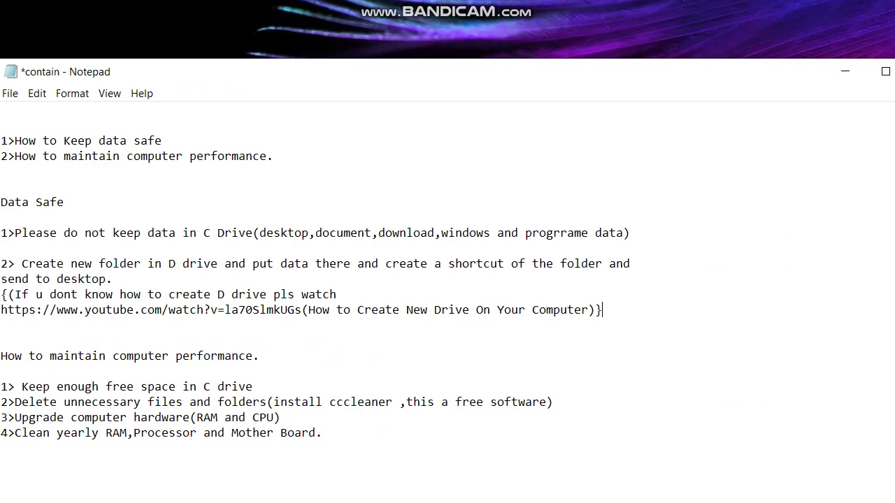
left_click_drag(1, 310, 309, 309)
key("shift+Left")
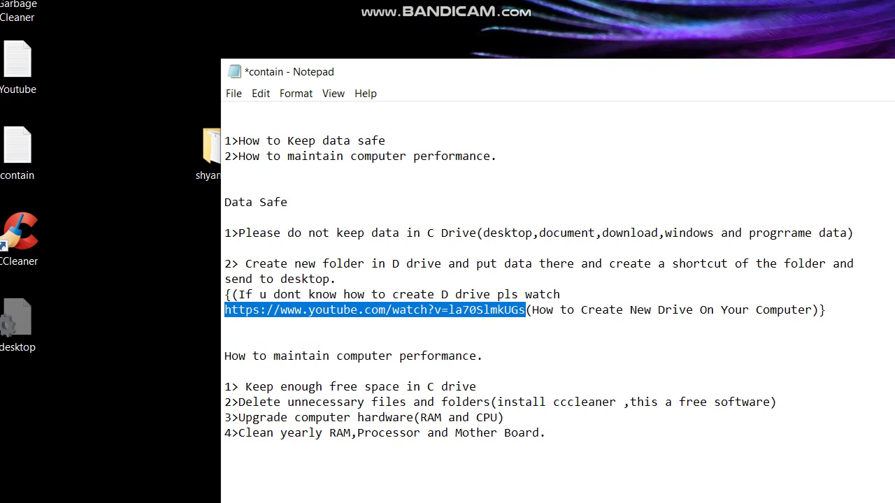
left_click(225, 341)
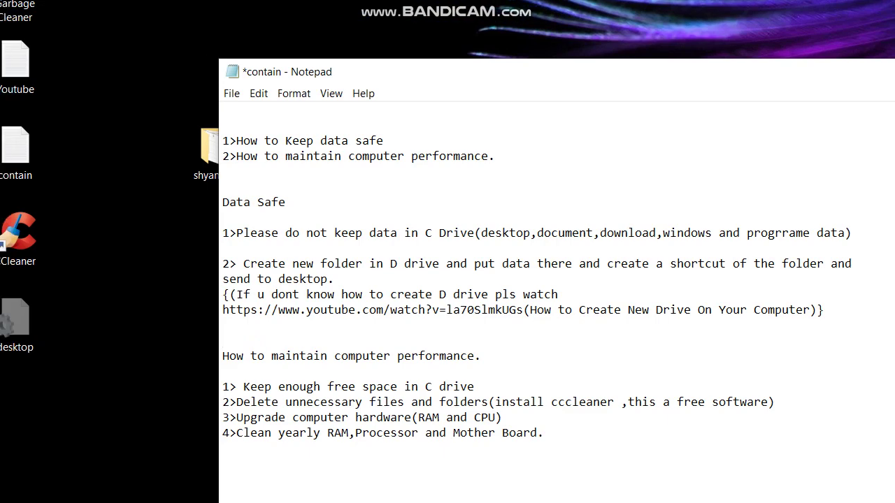
Highlight the whole block of Data Safe tips, from the C Drive advice through the video link.
left_click_drag(228, 233, 228, 325)
left_click(67, 340)
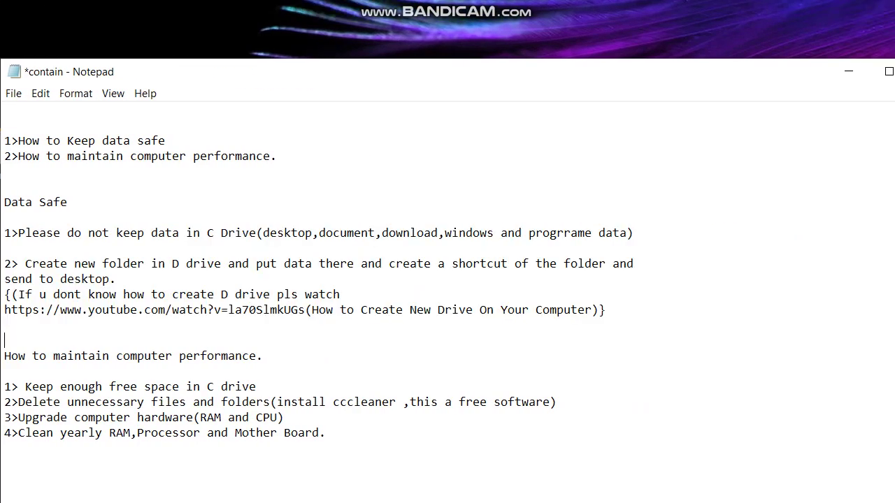
left_click_drag(228, 233, 832, 309)
left_click(95, 202)
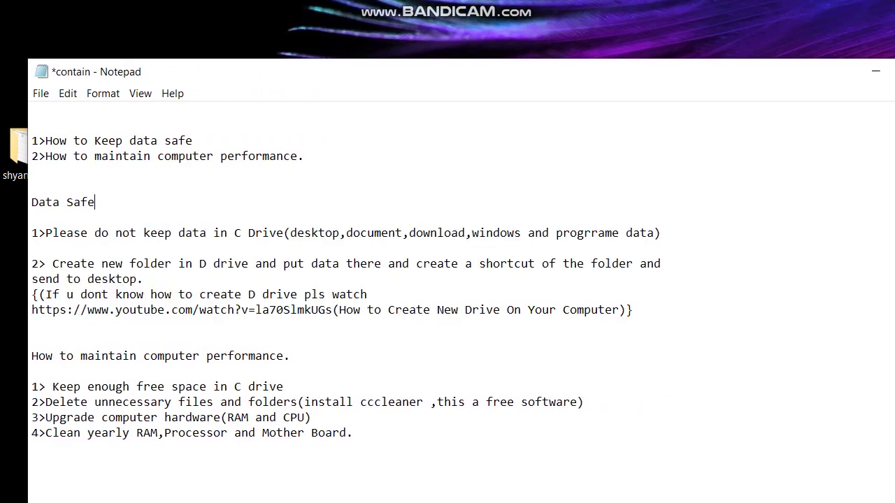
Open This PC from the desktop and view the contents of the Windows (C:) drive.
left_click(32, 153)
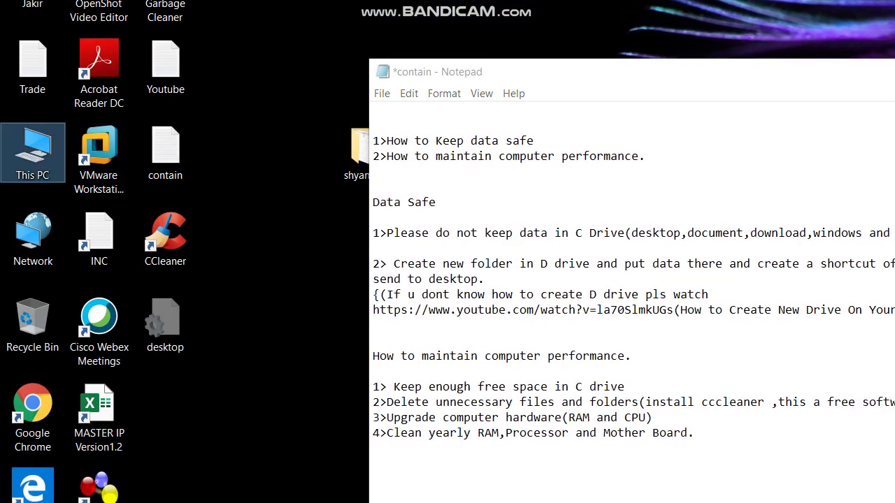
double_click(32, 151)
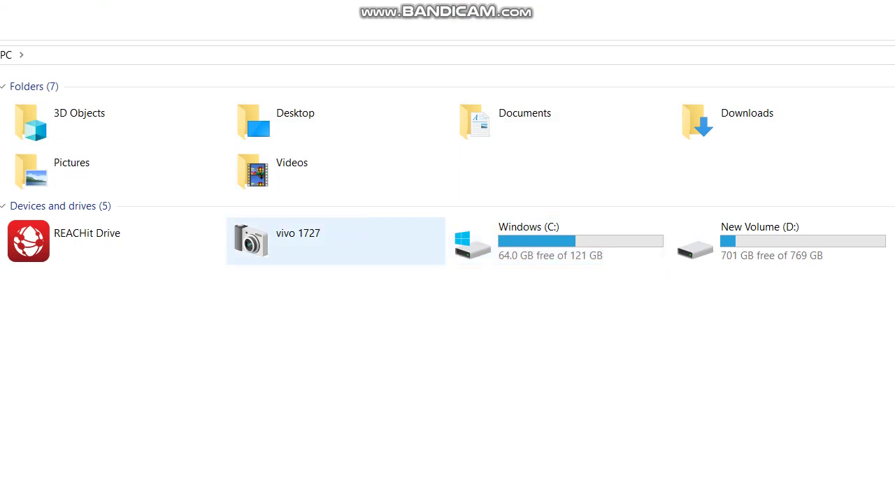
double_click(529, 238)
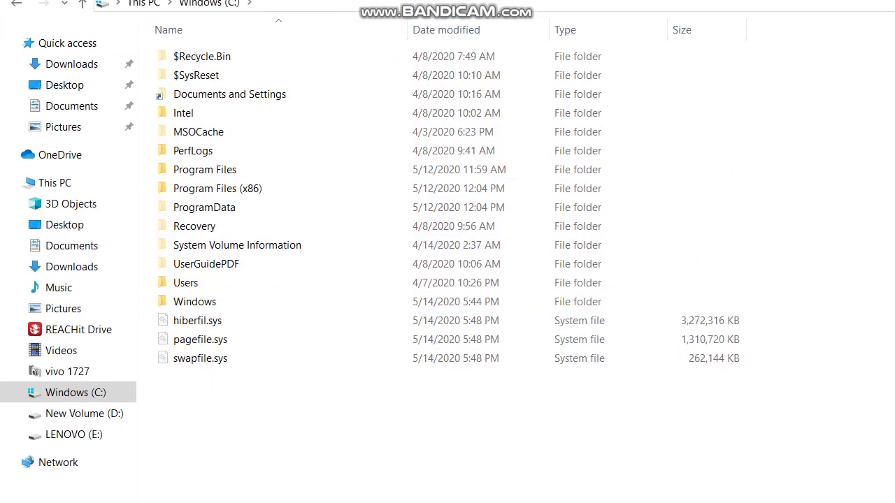
Create a new folder with the default name in the root of the C: drive, and permanently delete it.
right_click(281, 415)
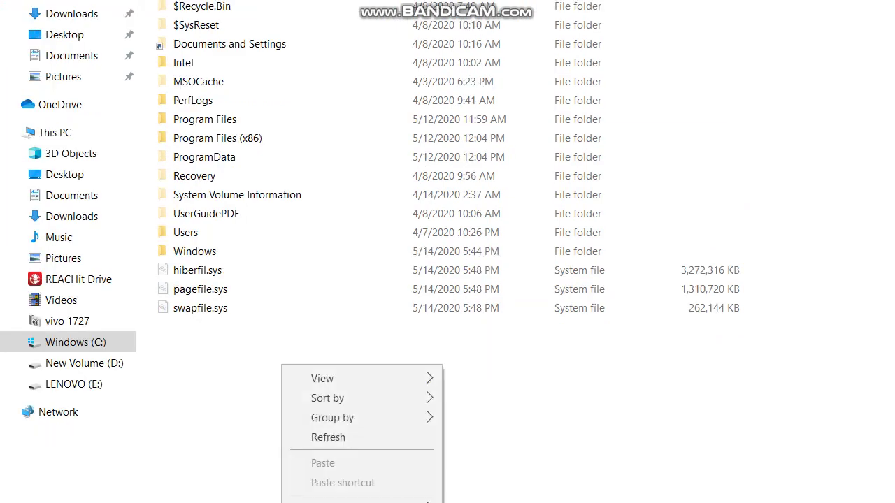
mouse_move(371, 502)
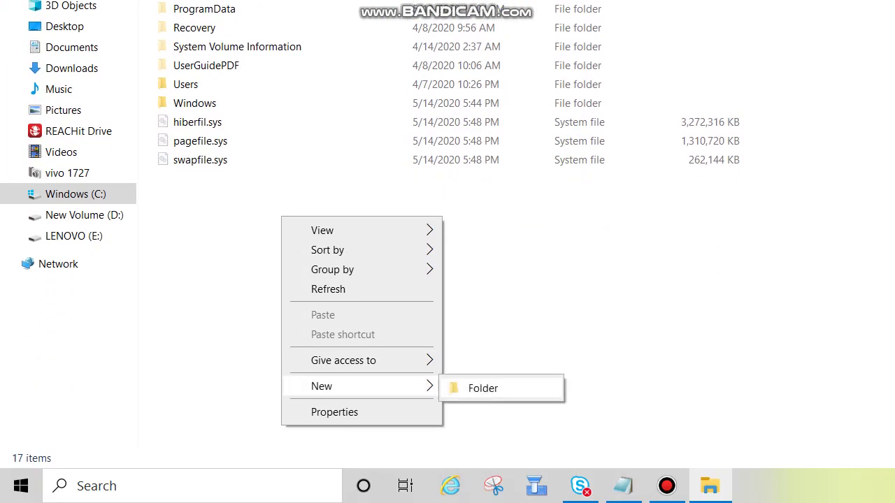
left_click(482, 388)
key("Return")
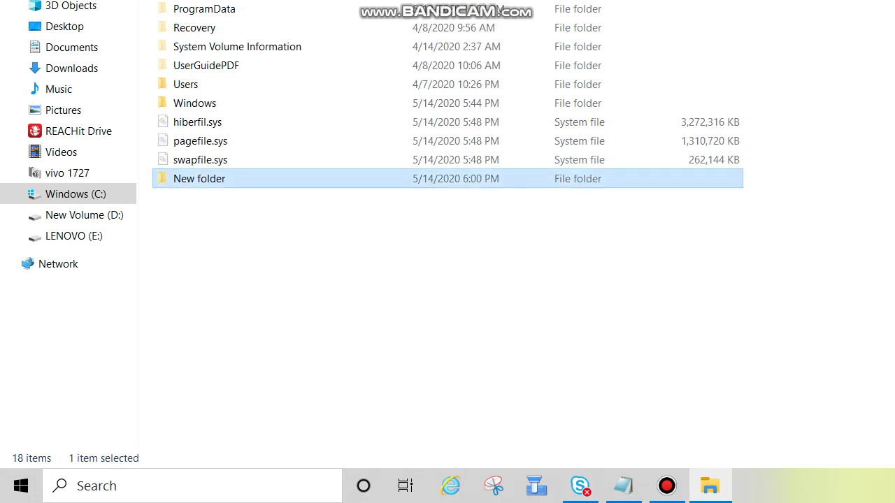
key("shift+Delete")
key("Return")
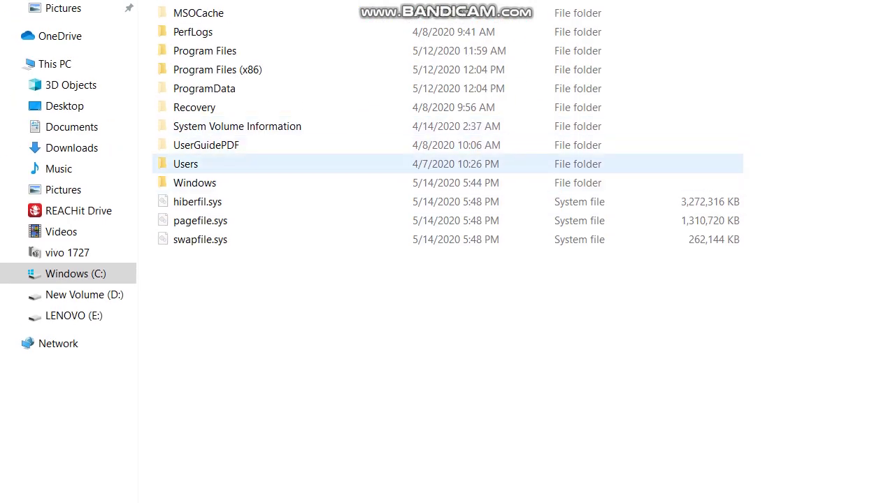
Examine the Desktop, Contacts, AppData and other folders in the personal profile under C: Users, and close the window.
double_click(185, 165)
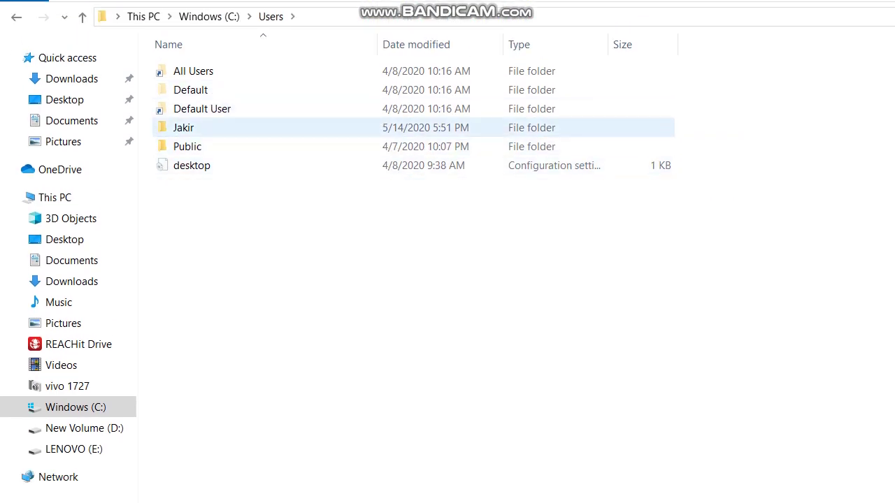
double_click(184, 127)
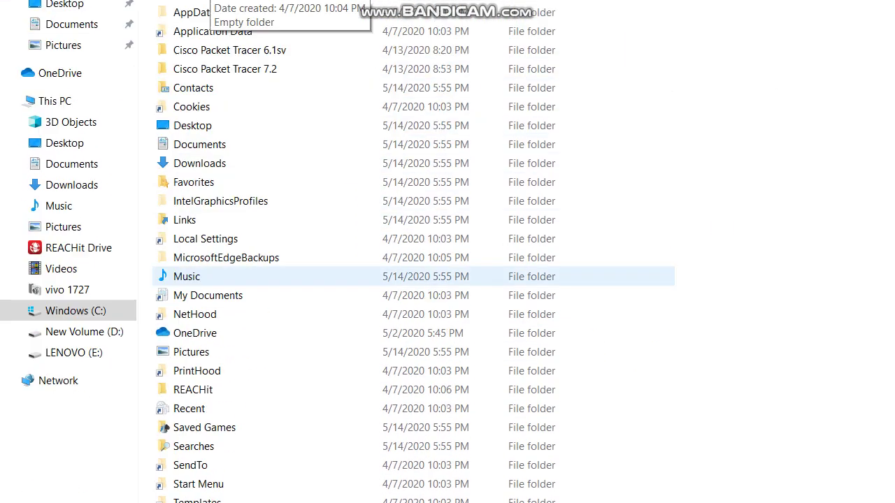
left_click(192, 214)
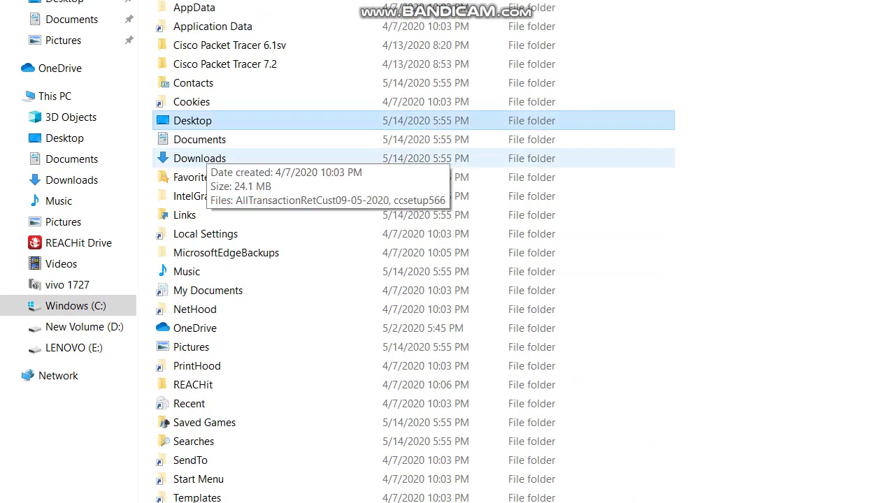
left_click(193, 82)
left_click(194, 8)
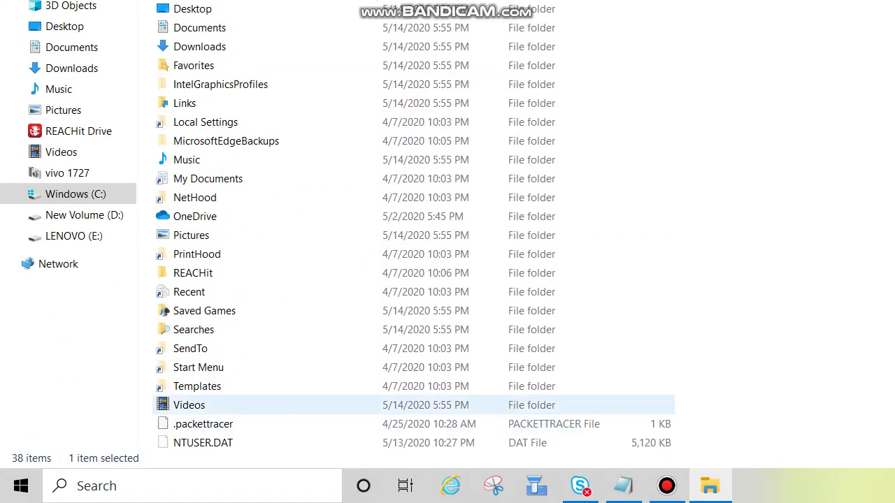
scroll(265, 231, "down", 2)
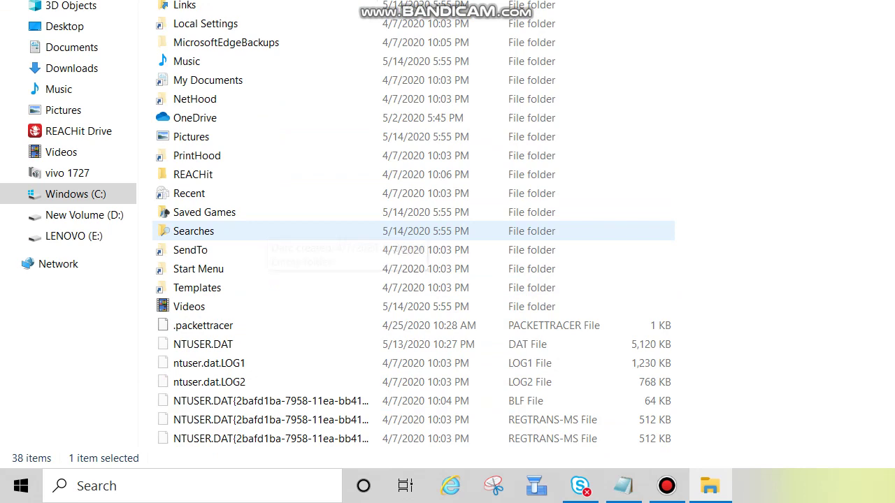
scroll(280, 231, "down", 1)
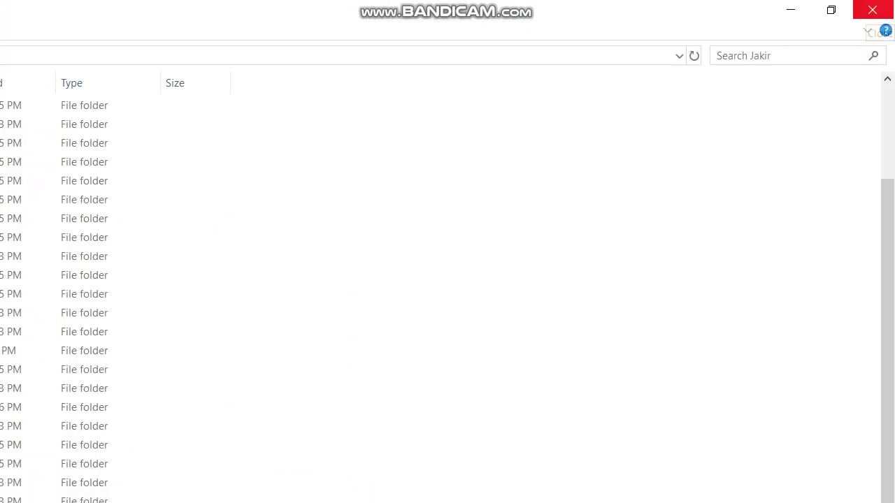
left_click(873, 9)
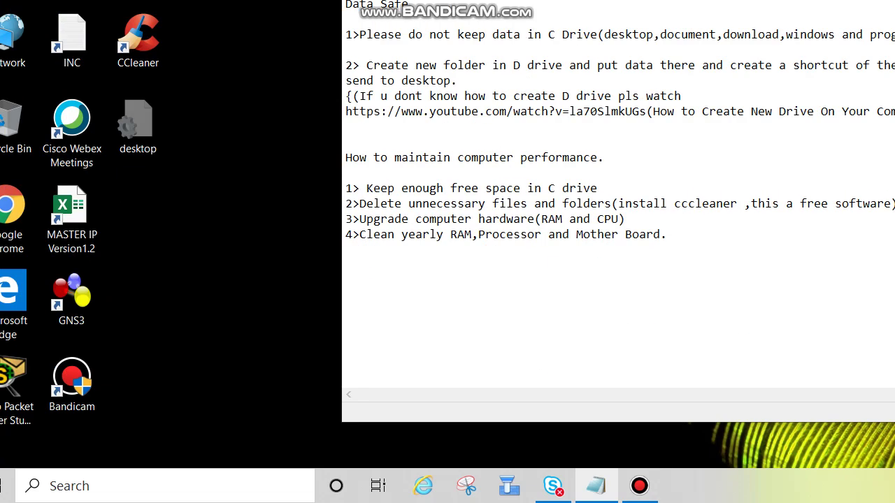
Highlight the second Data Safe tip about creating a folder in D drive and a desktop shortcut.
left_click_drag(346, 65, 457, 81)
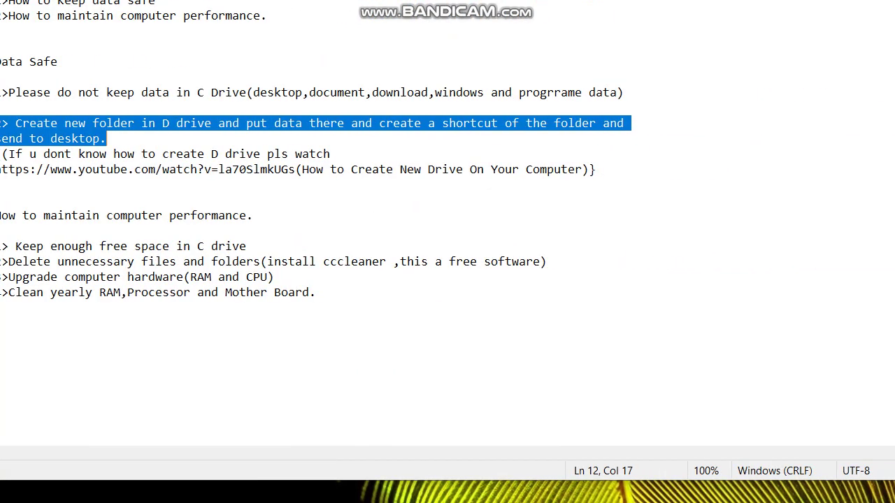
left_click(596, 169)
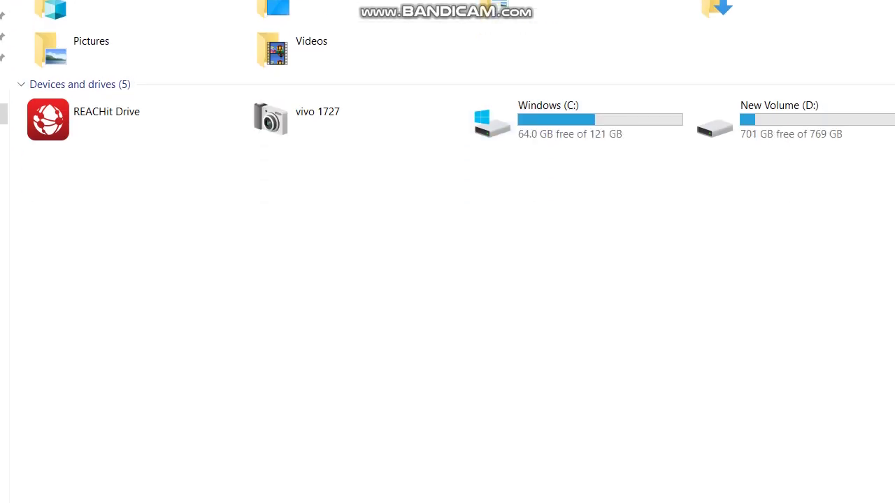
Create a new folder named abc in the New Volume (D:) drive.
double_click(797, 121)
right_click(645, 212)
mouse_move(684, 428)
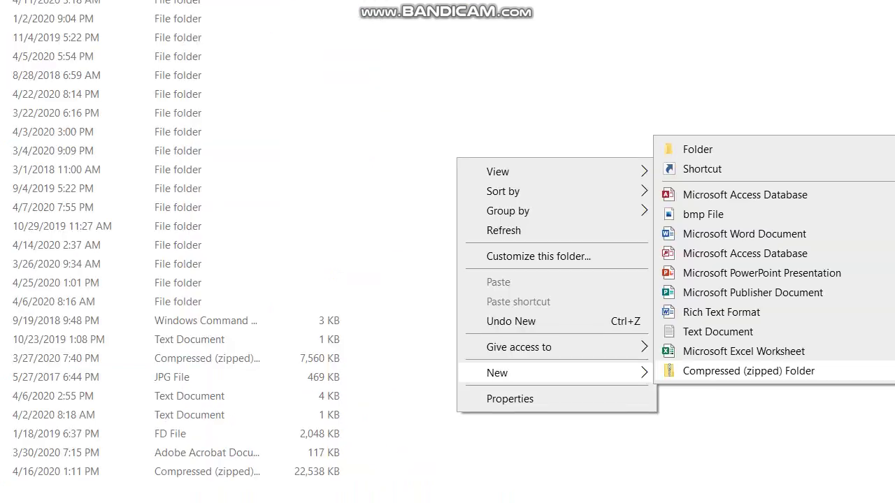
left_click(867, 149)
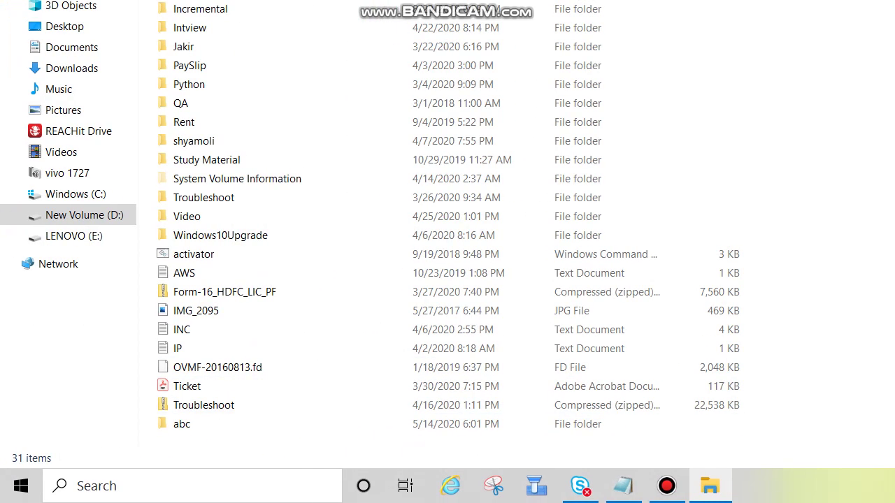
Send a shortcut of the abc folder to the desktop.
left_click(181, 423)
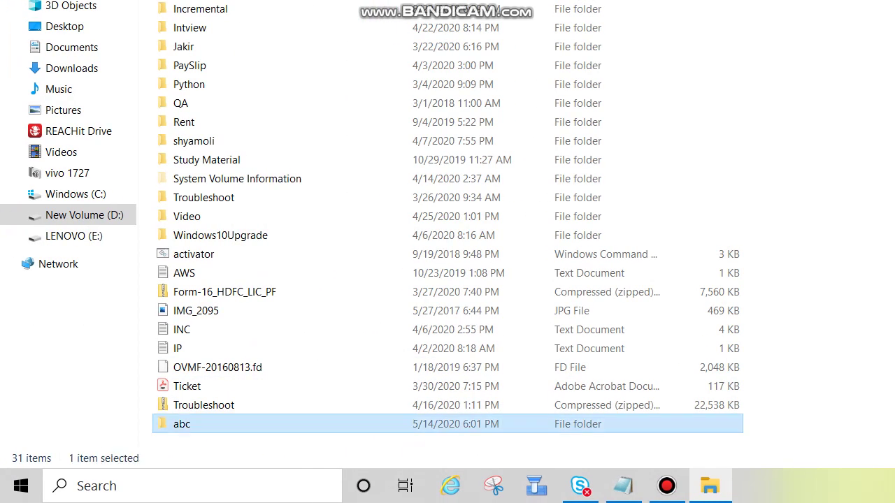
right_click(185, 425)
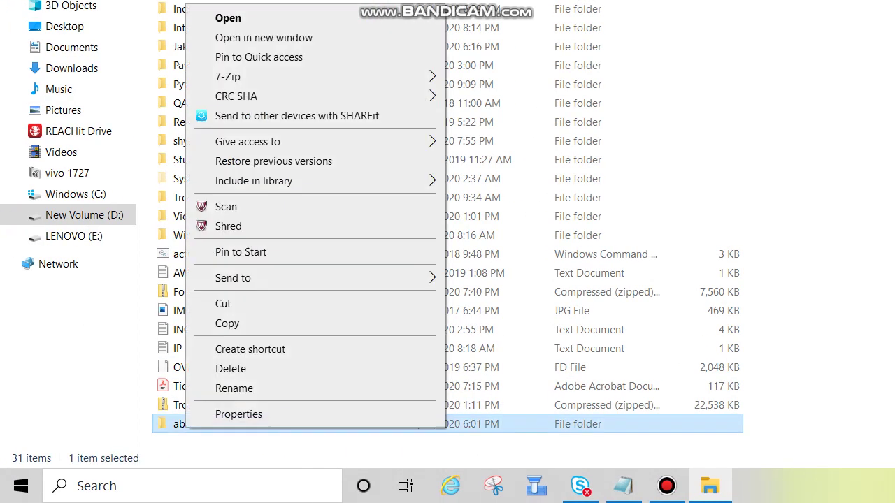
mouse_move(280, 277)
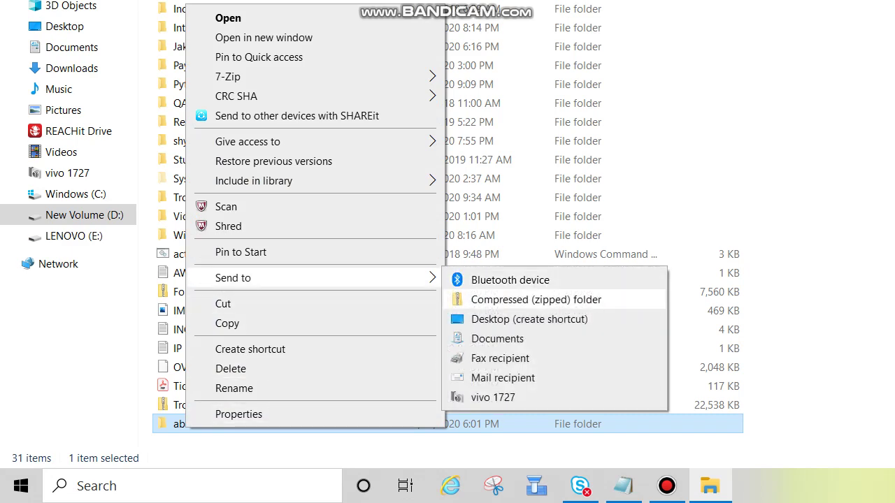
left_click(552, 319)
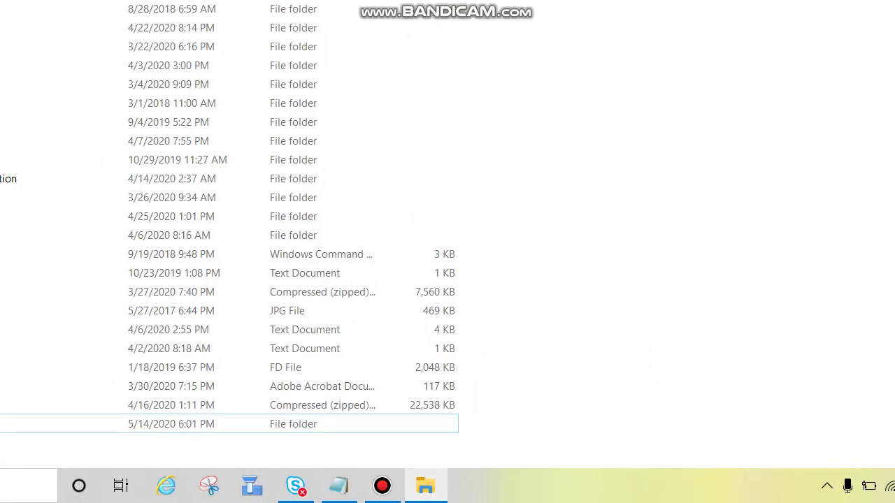
Open the abc folder through its desktop shortcut and create a new folder named s inside it.
left_click(791, 10)
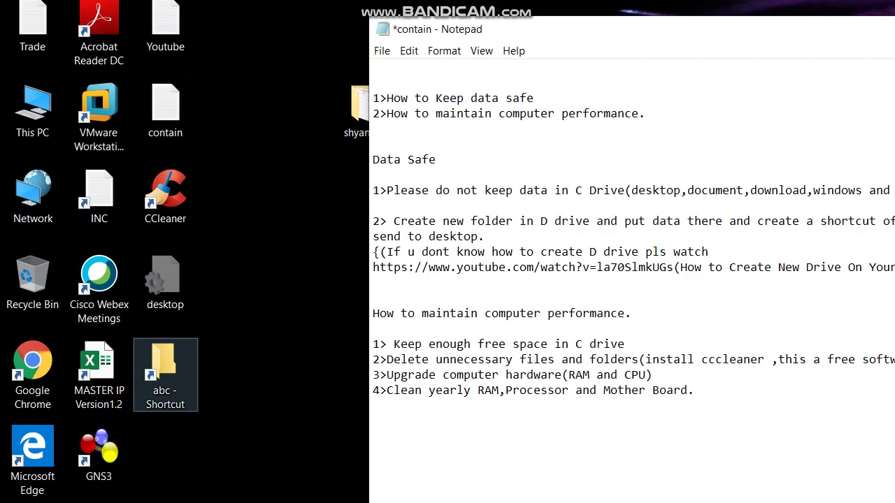
double_click(165, 371)
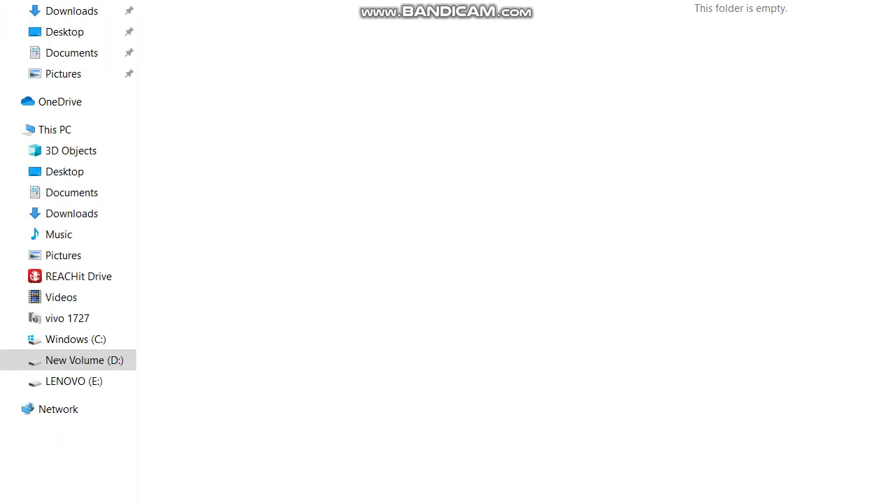
right_click(353, 143)
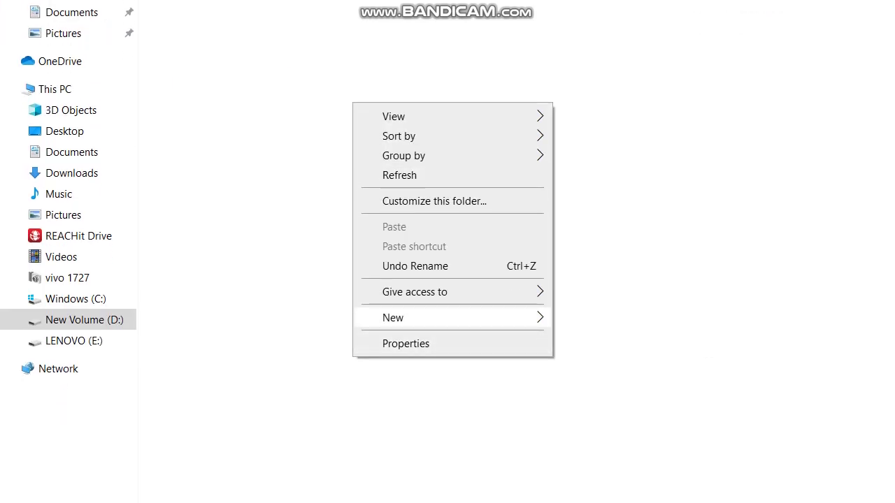
mouse_move(419, 317)
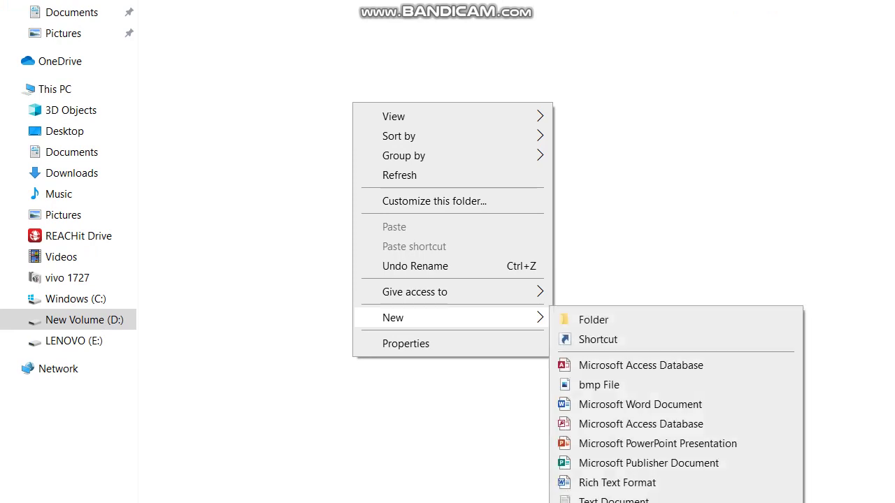
left_click(594, 320)
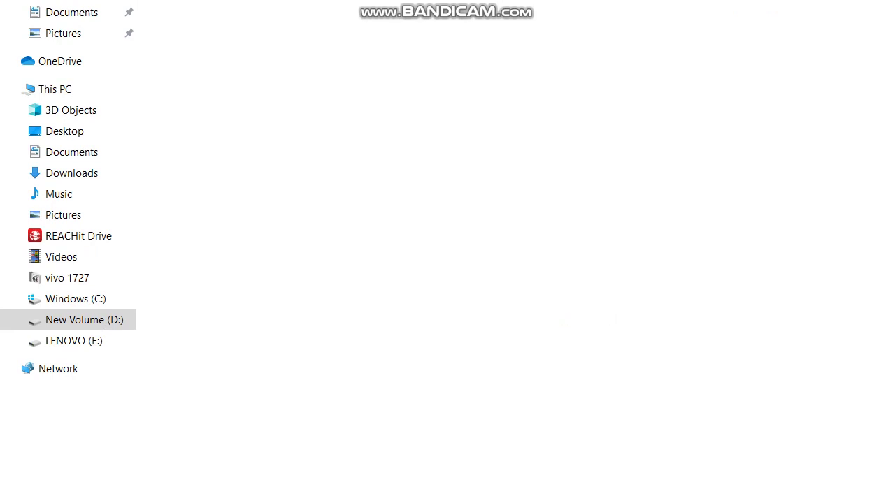
Add a new Rich Text document and a new Microsoft Word document to the abc folder, keeping the default names.
right_click(272, 86)
mouse_move(363, 300)
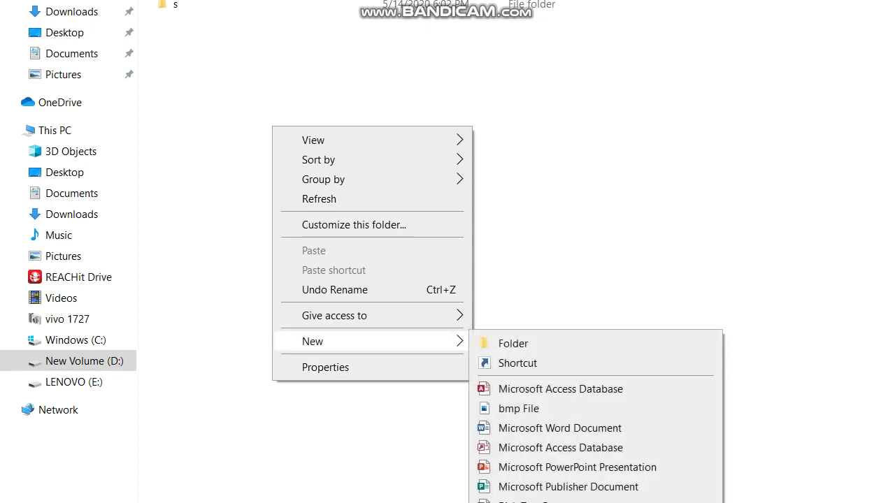
left_click(531, 502)
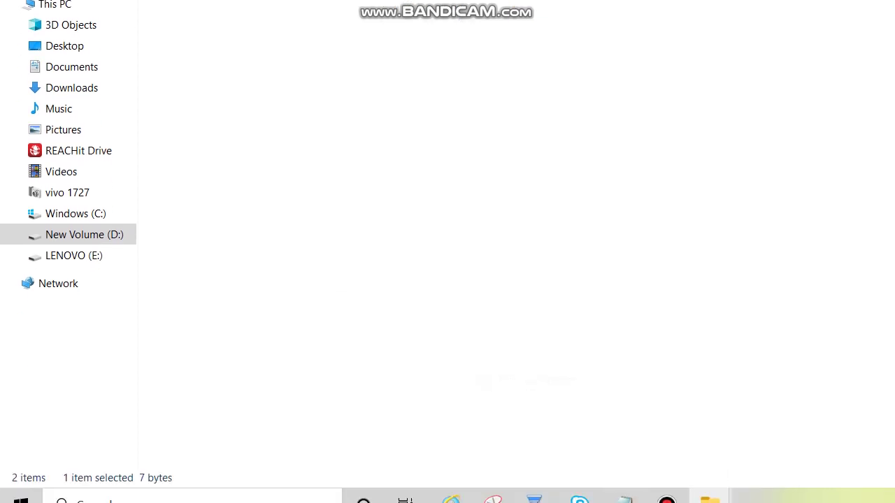
right_click(192, 147)
mouse_move(231, 361)
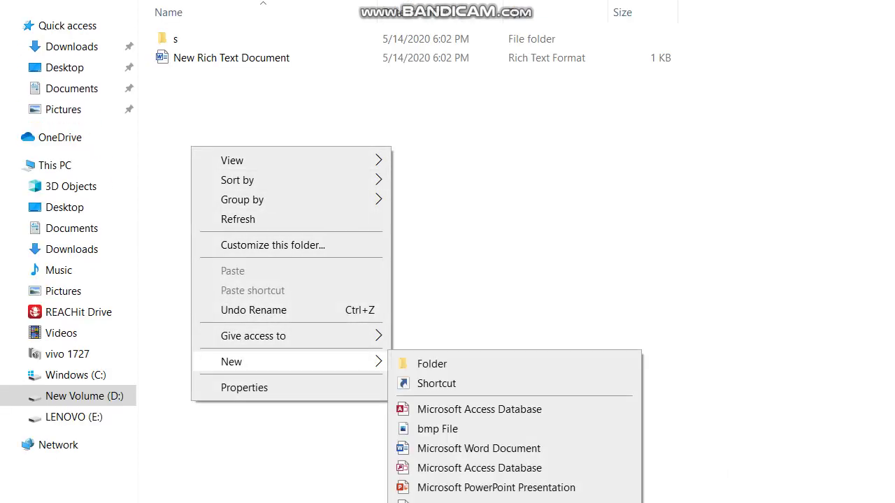
left_click(478, 448)
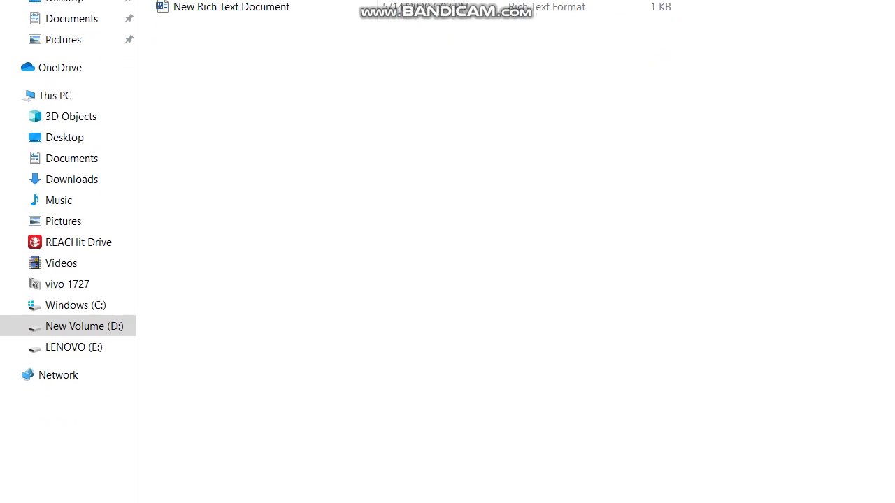
Add a new Microsoft Excel worksheet to the abc folder and close the folder window.
right_click(271, 150)
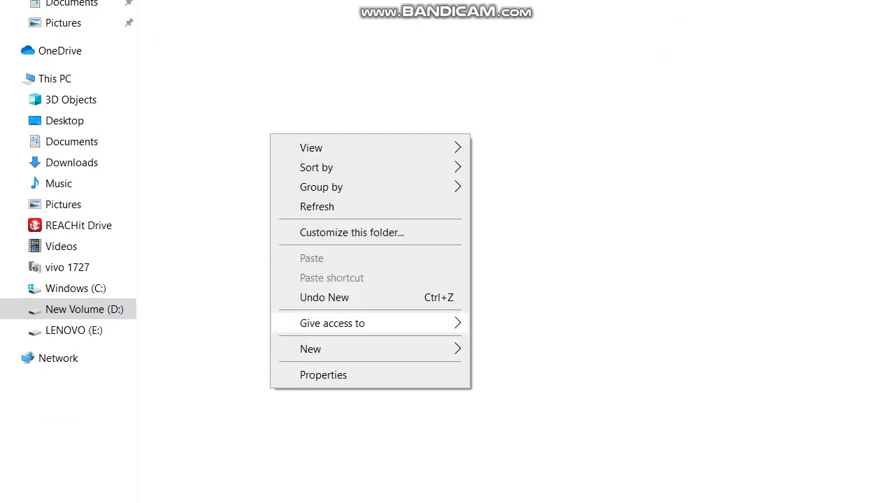
mouse_move(363, 348)
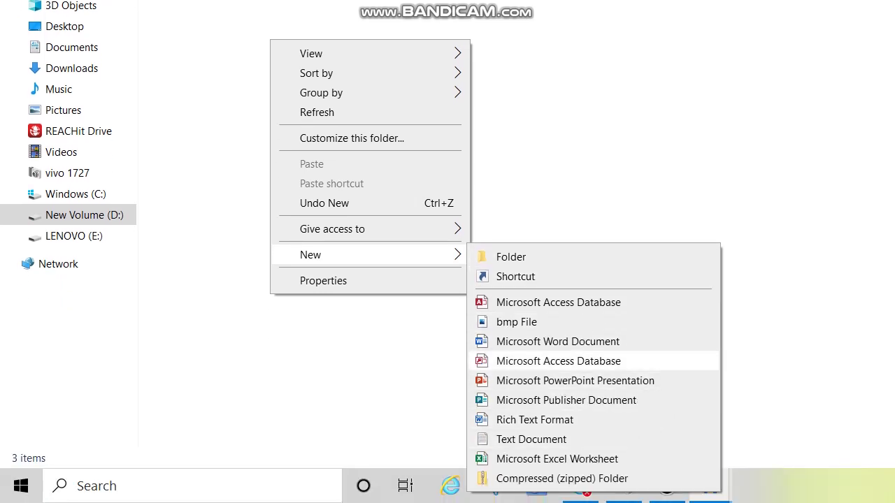
left_click(556, 458)
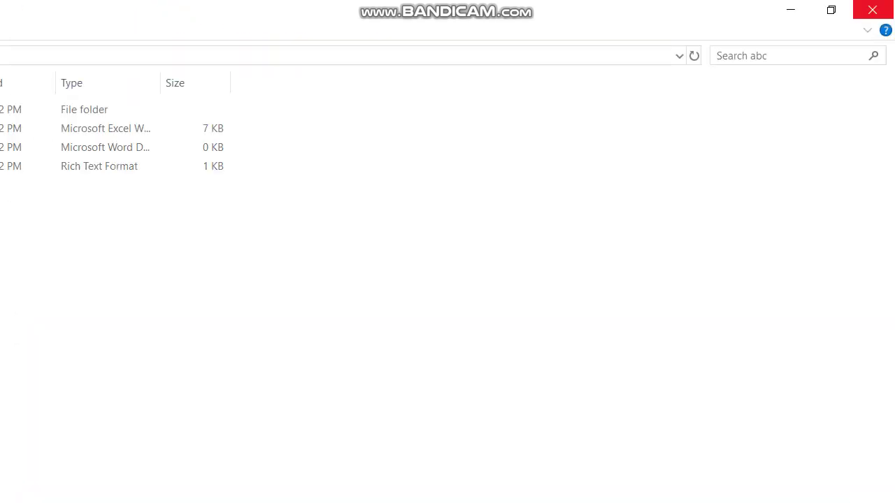
left_click(873, 10)
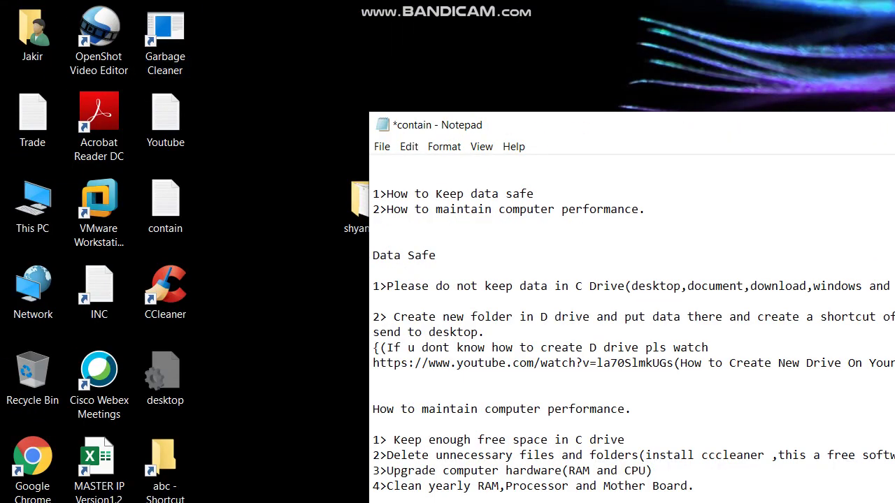
Move the Notepad window aside and permanently delete the abc shortcut from the desktop.
left_click_drag(556, 136, 824, 148)
left_click(165, 469)
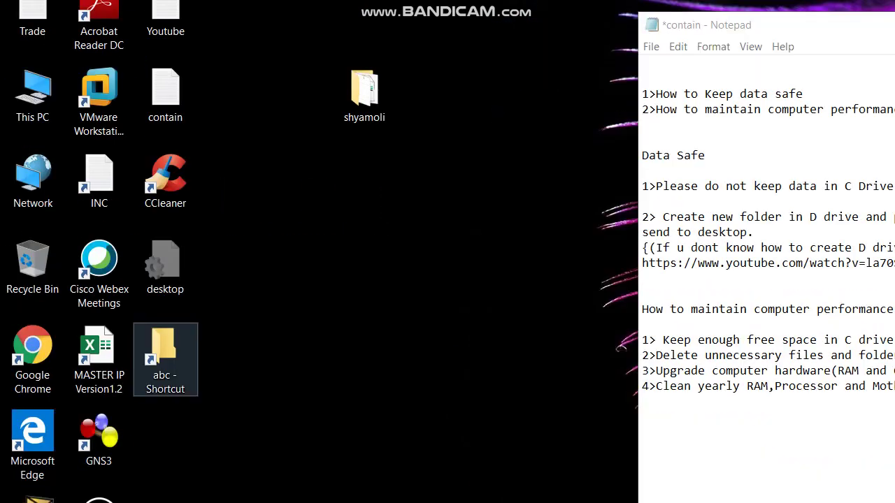
left_click(165, 359)
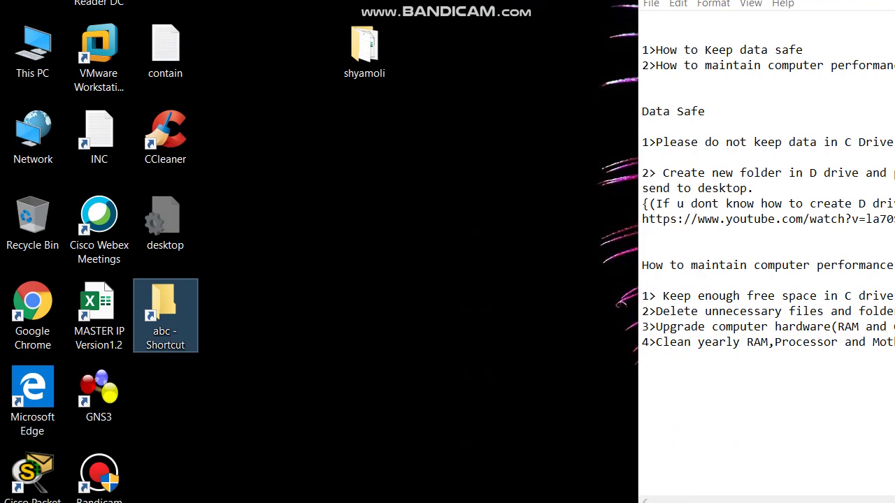
key("Delete")
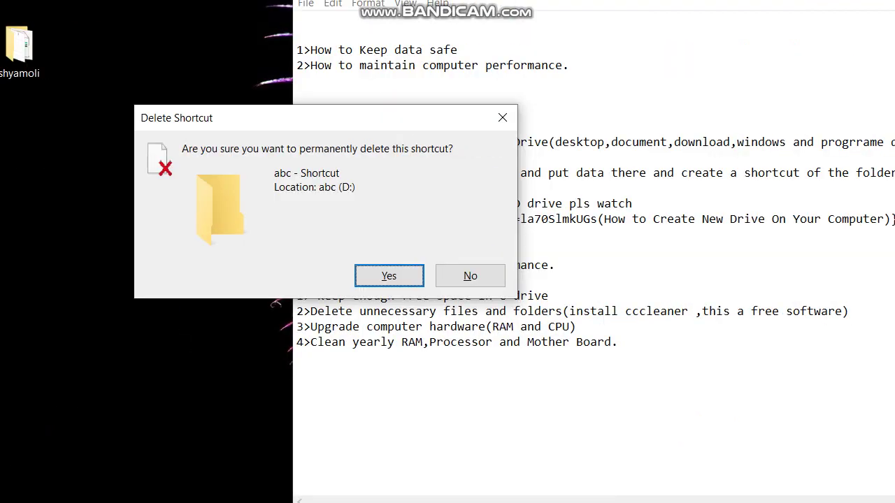
key("Return")
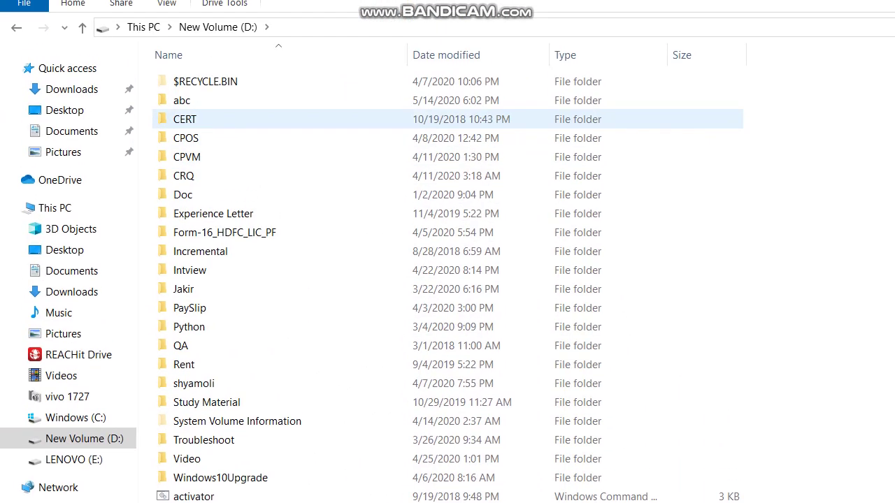
Check the contents of the original abc folder in New Volume (D:) and close its window.
double_click(182, 100)
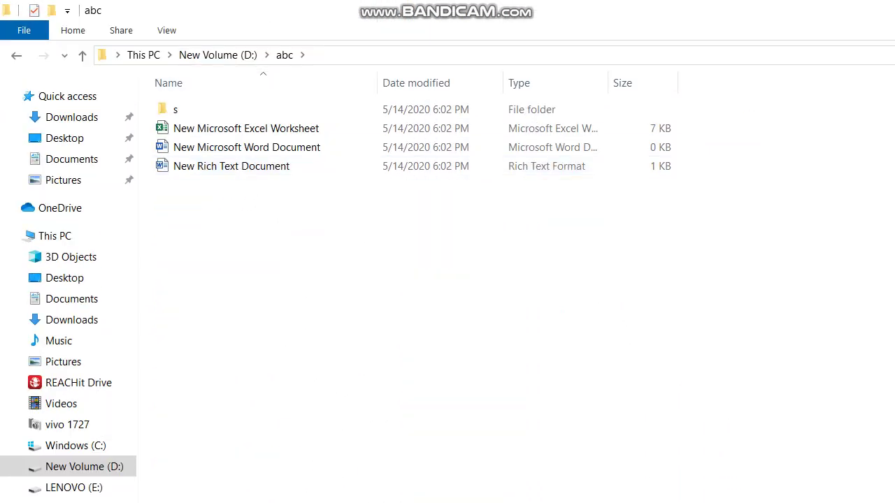
left_click(176, 109)
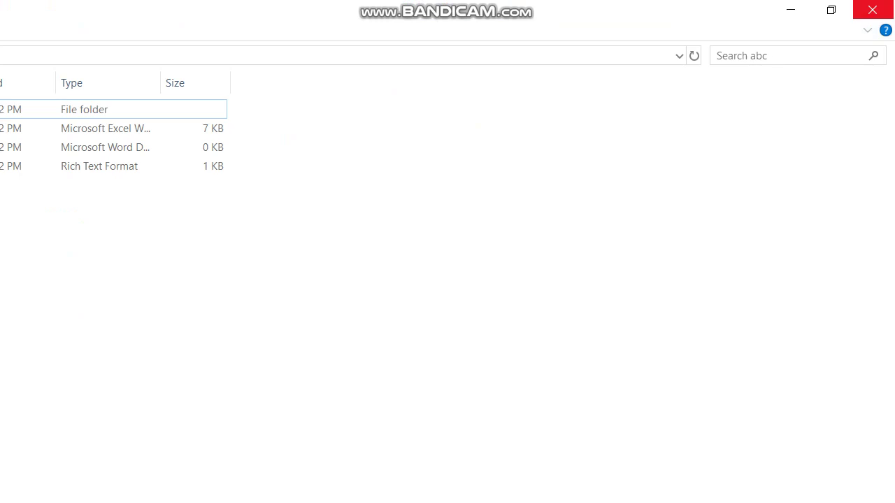
left_click(873, 10)
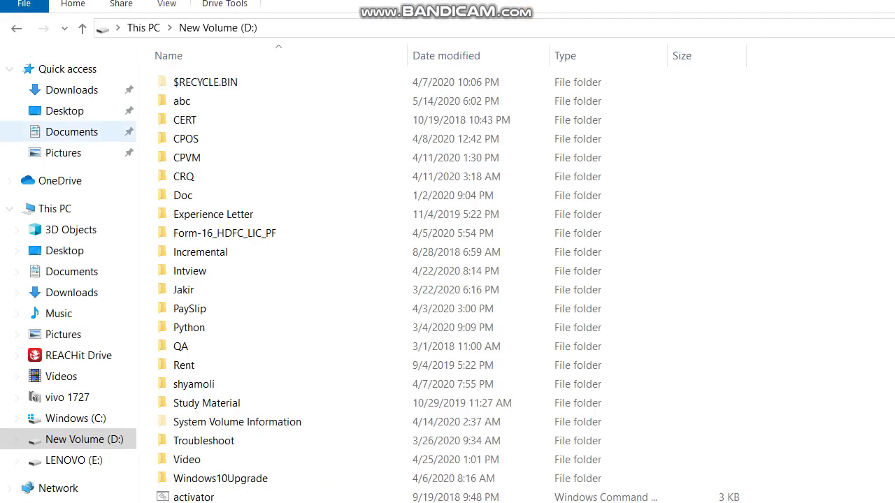
right_click(197, 126)
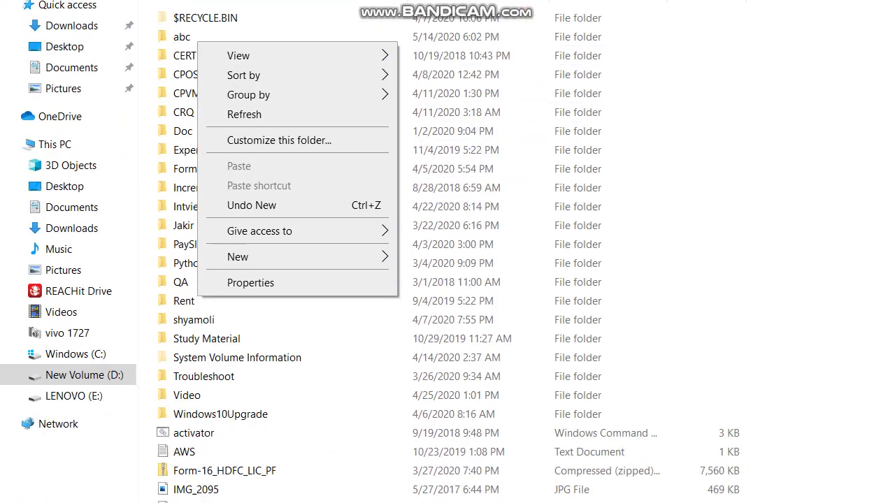
mouse_move(238, 341)
key("Down")
key("Down")
key("Down")
key("Down")
key("Down")
key("Down")
key("Down")
key("Down")
key("Down")
key("Down")
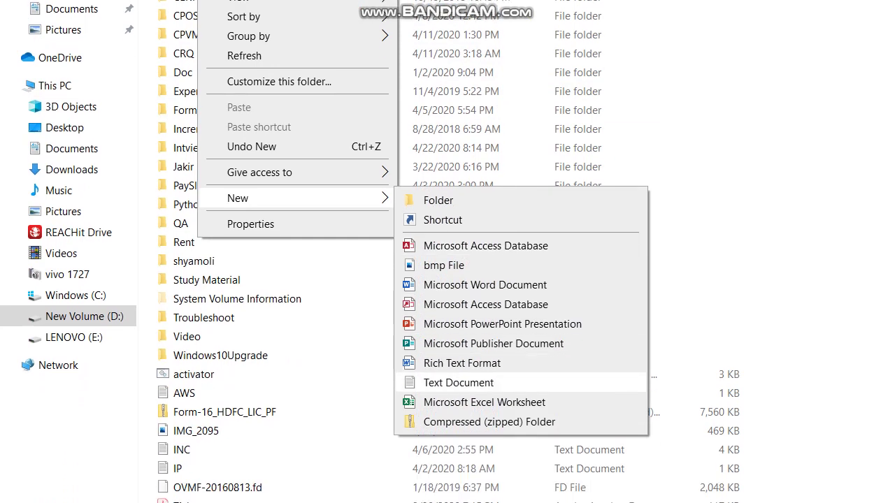
key("Up")
key("Up")
key("Up")
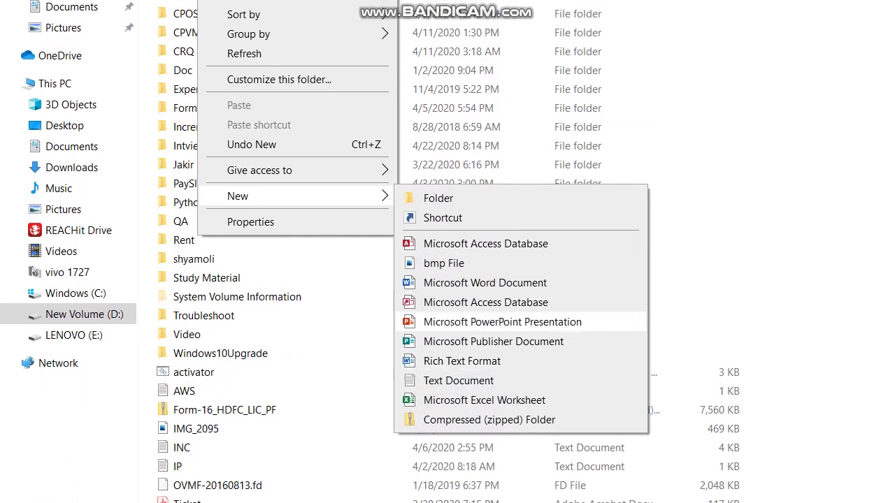
key("Up")
key("Up")
key("Up")
key("Left")
key("Up")
key("Up")
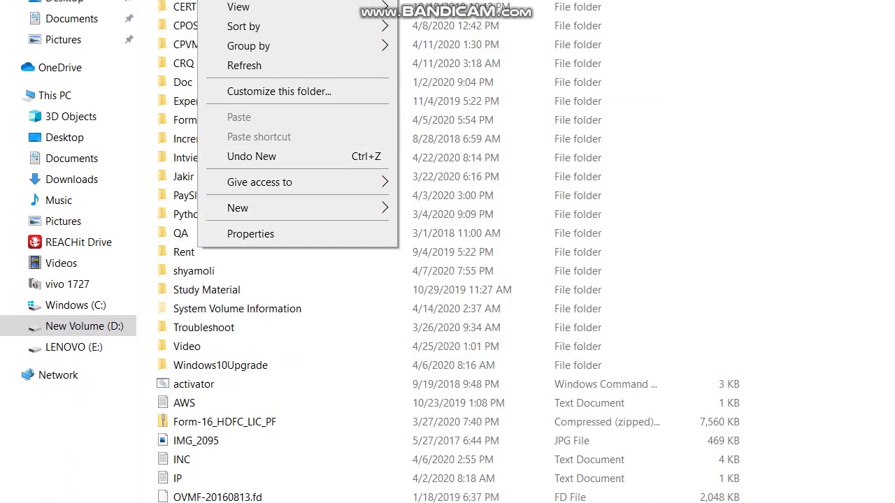
key("Up")
key("Down")
key("Escape")
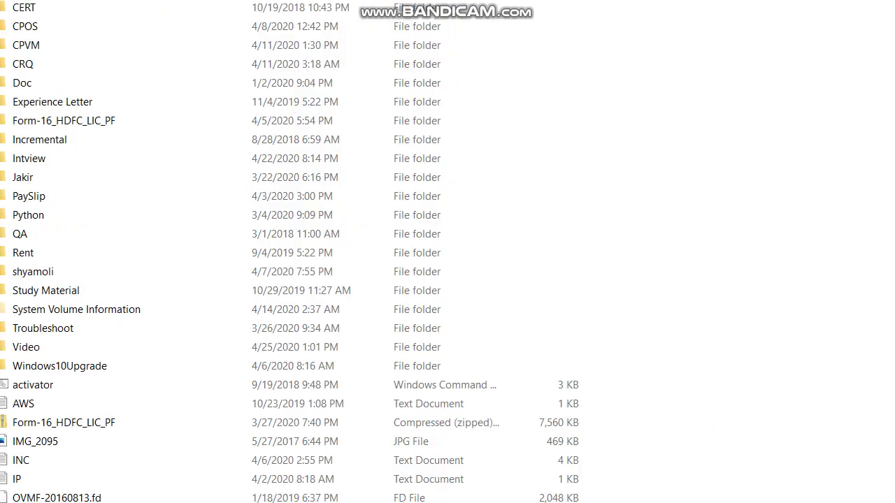
Send a new shortcut of the abc folder on the D: drive to the desktop and minimize the drive window.
left_click(184, 128)
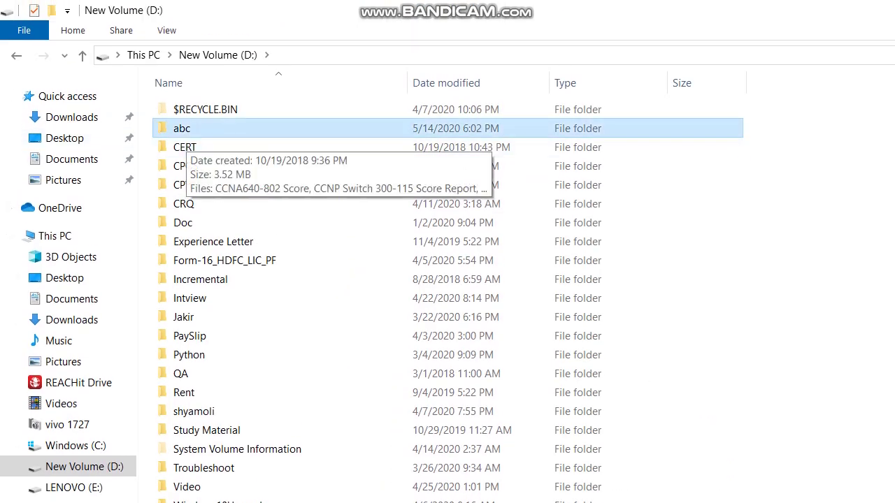
right_click(185, 130)
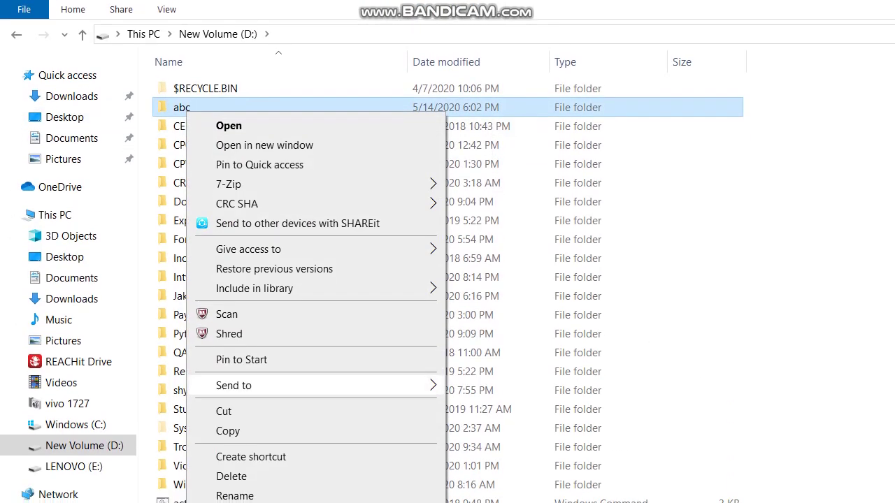
mouse_move(280, 386)
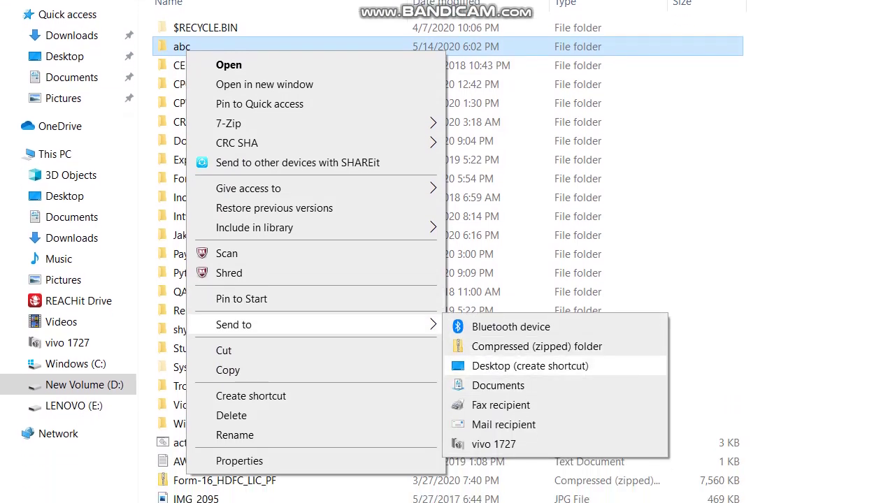
left_click(530, 365)
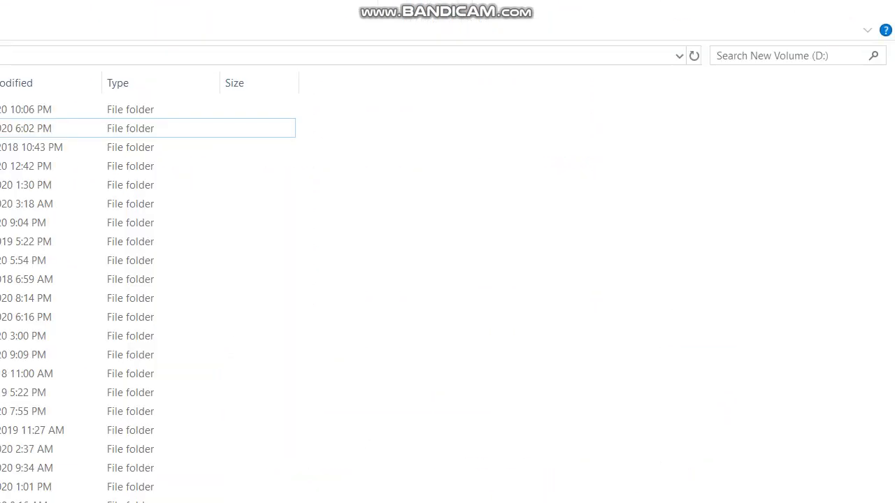
left_click(798, 9)
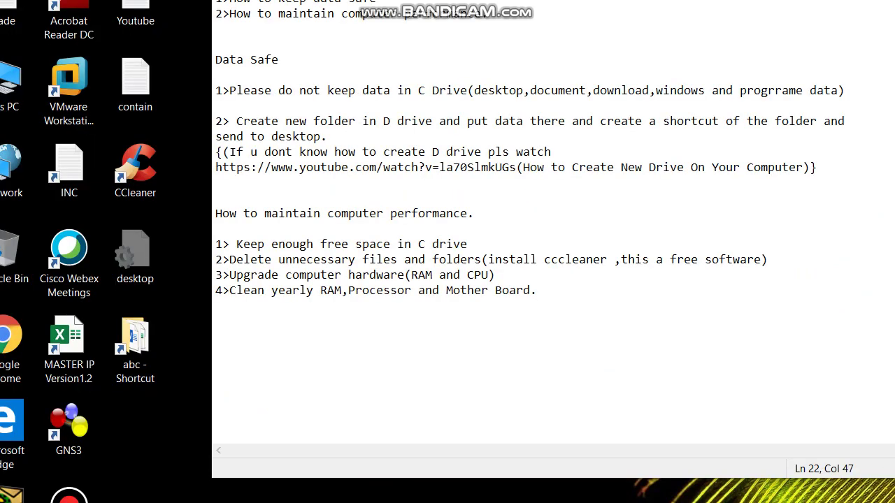
Highlight the heading on maintaining computer performance and its first tip about keeping enough free space in C drive.
left_click_drag(229, 213, 481, 213)
left_click(221, 367)
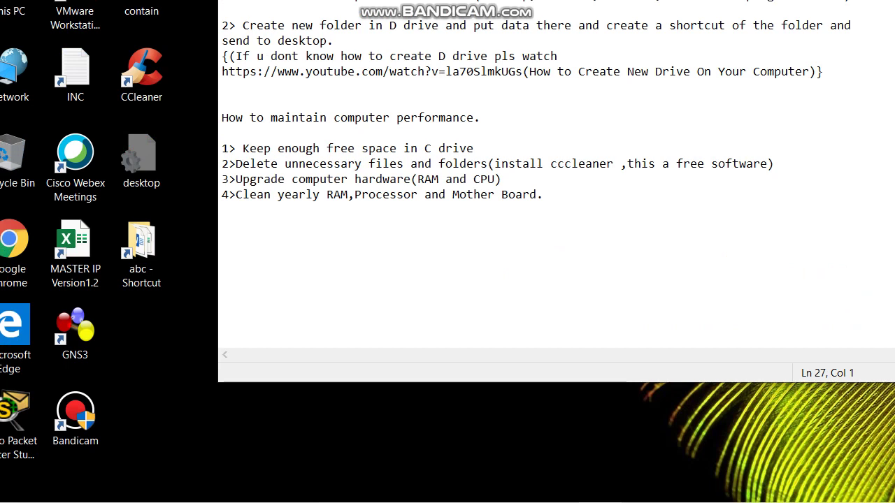
left_click_drag(243, 149, 473, 148)
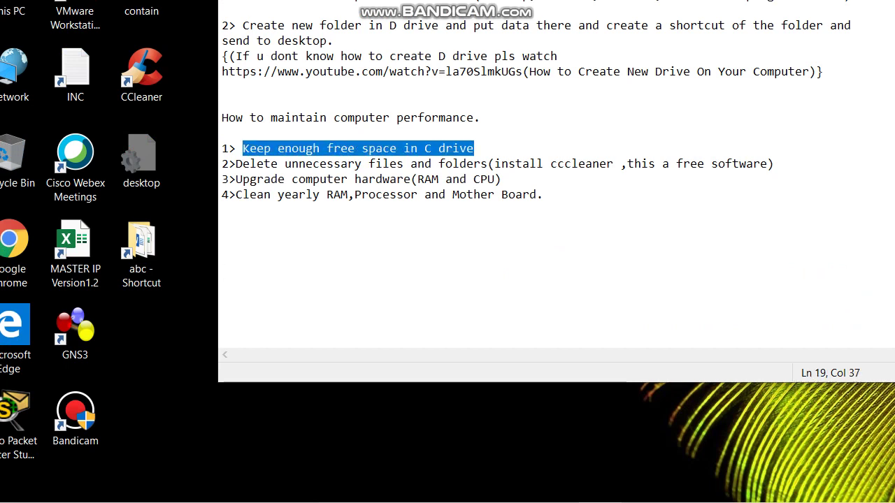
left_click(221, 241)
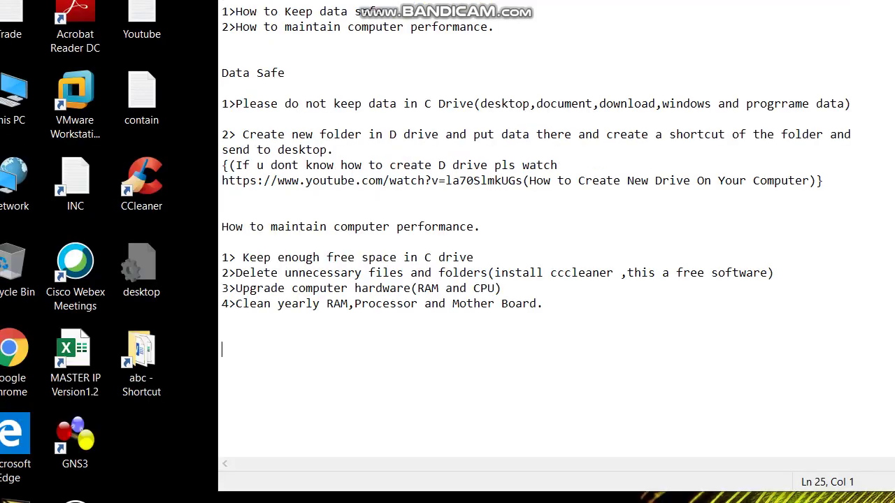
Highlight the first Data Safe tip about not keeping data in C Drive, and return to the first performance tip.
left_click(224, 129)
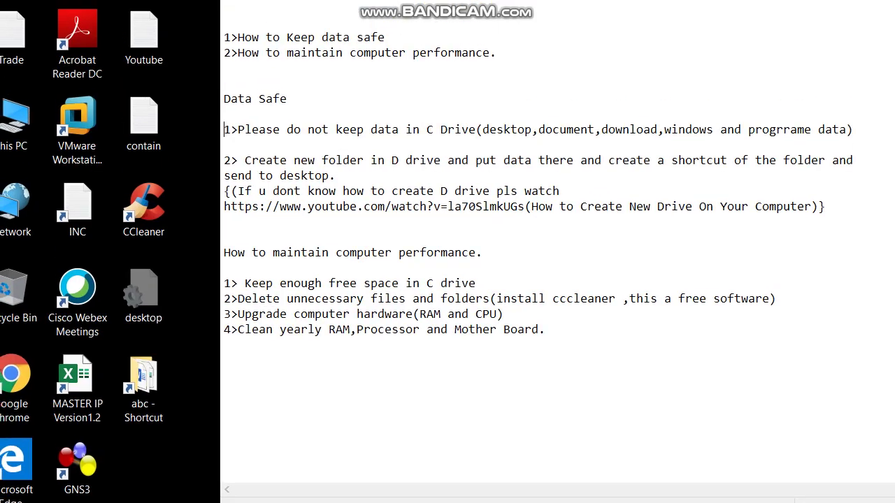
left_click_drag(223, 129, 846, 129)
left_click(231, 283)
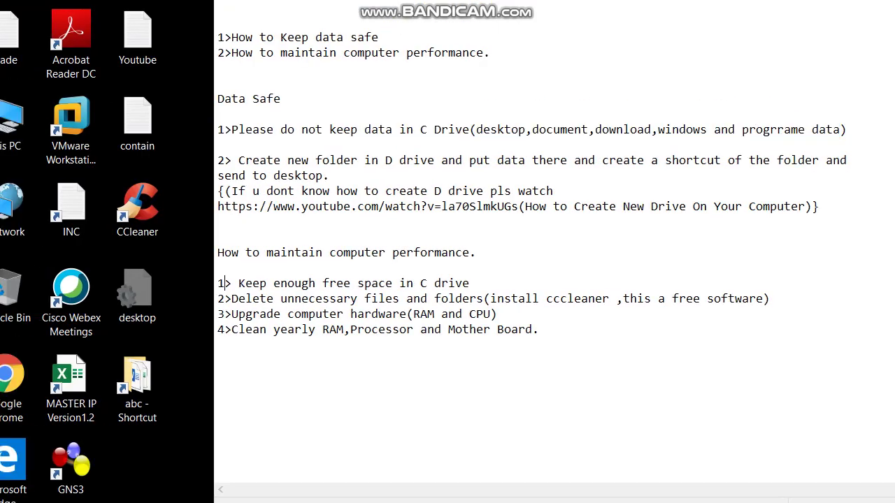
Highlight the performance tip about keeping enough free space in C drive and the related Data Safe tip about not keeping data there.
left_click_drag(225, 283, 470, 284)
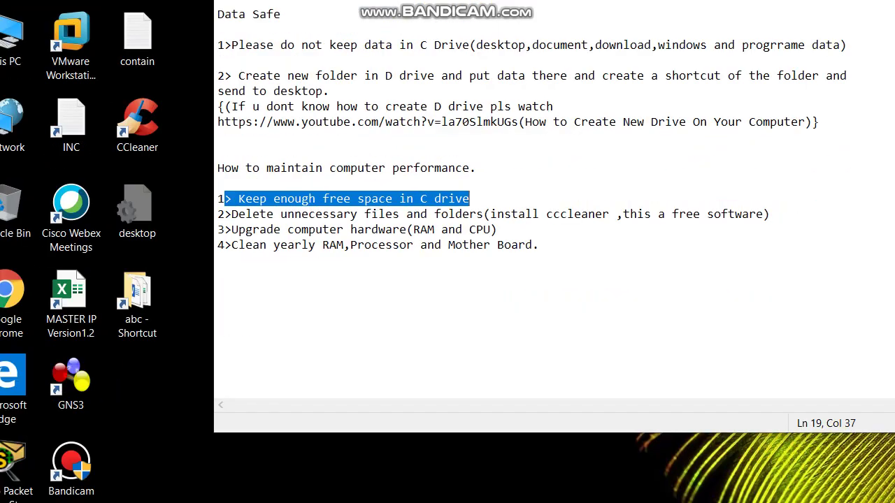
left_click(476, 168)
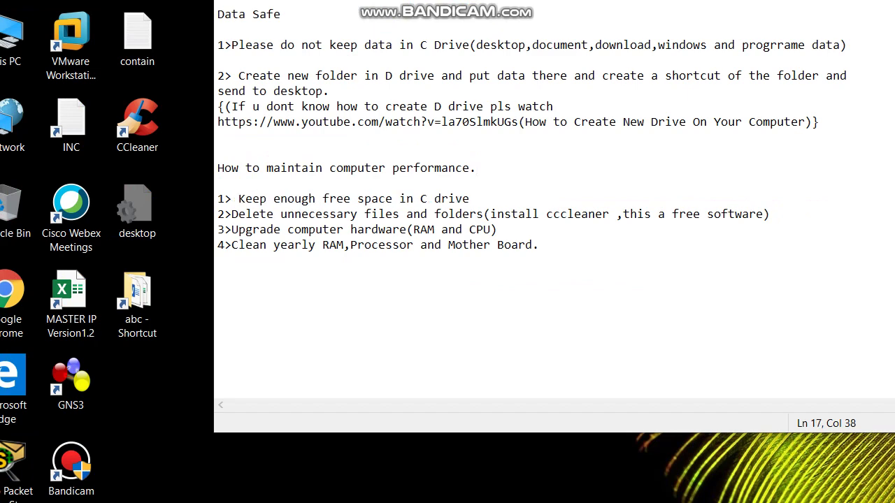
left_click_drag(232, 199, 469, 199)
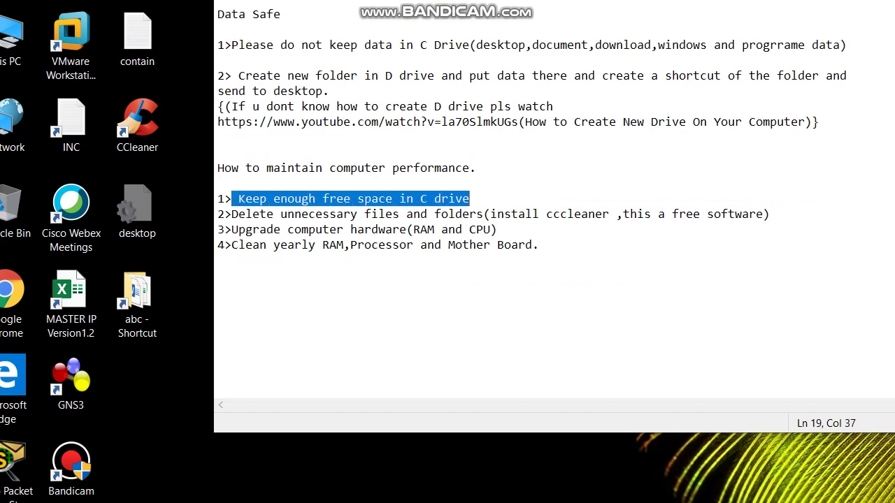
left_click(218, 275)
left_click_drag(225, 45, 846, 60)
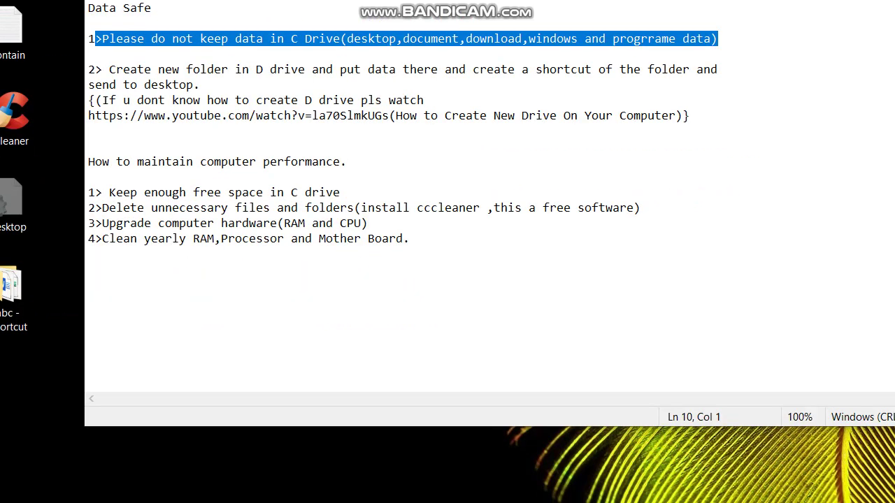
left_click(152, 365)
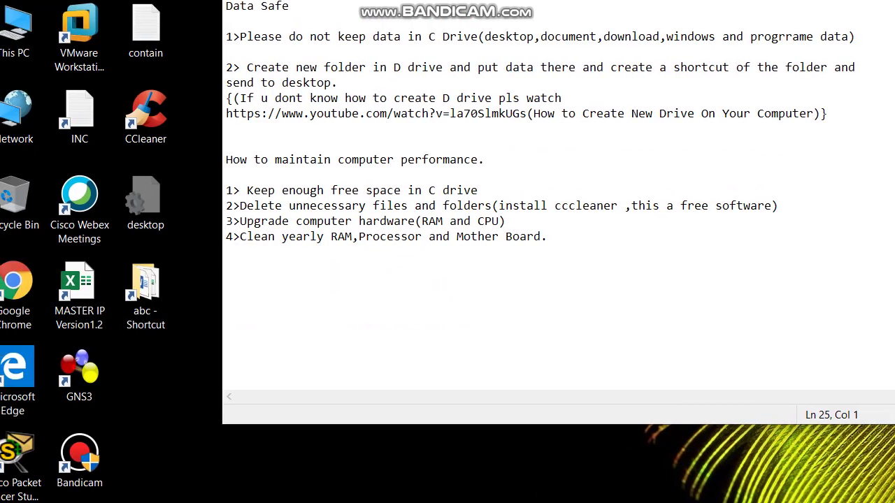
Highlight the second performance tip about deleting unnecessary files and folders, including the cccleaner recommendation.
left_click_drag(226, 205, 491, 206)
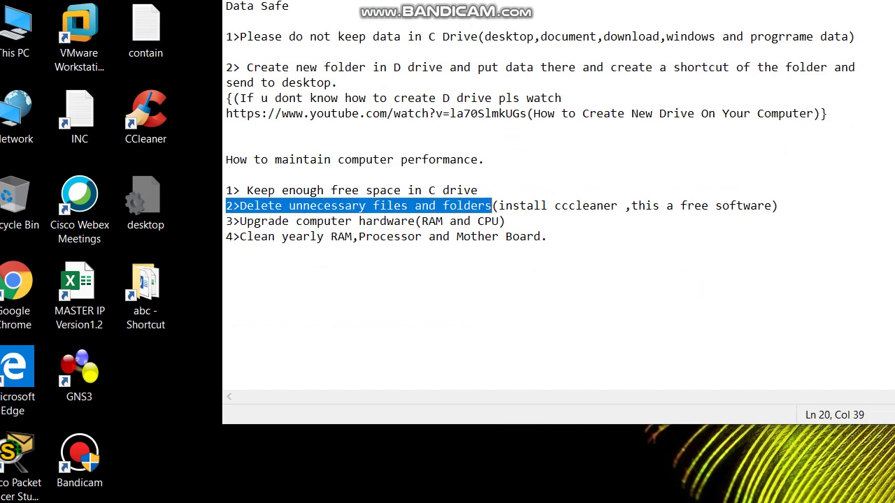
left_click_drag(554, 205, 617, 206)
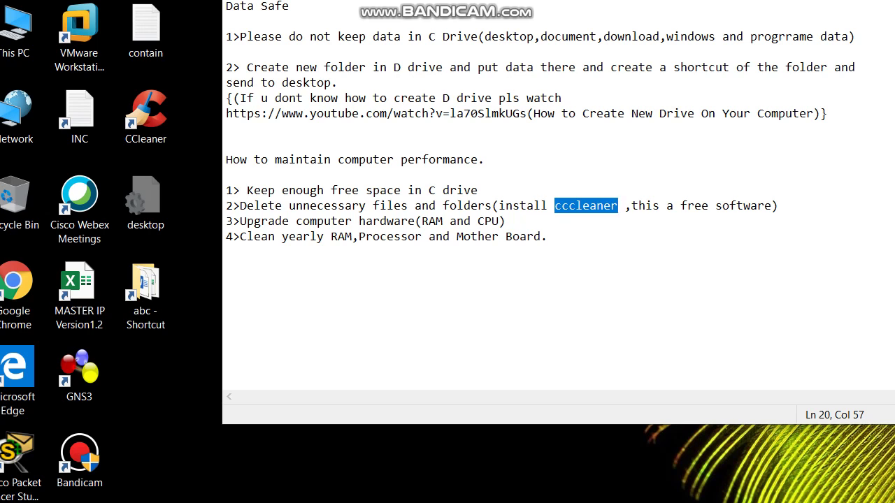
left_click(226, 283)
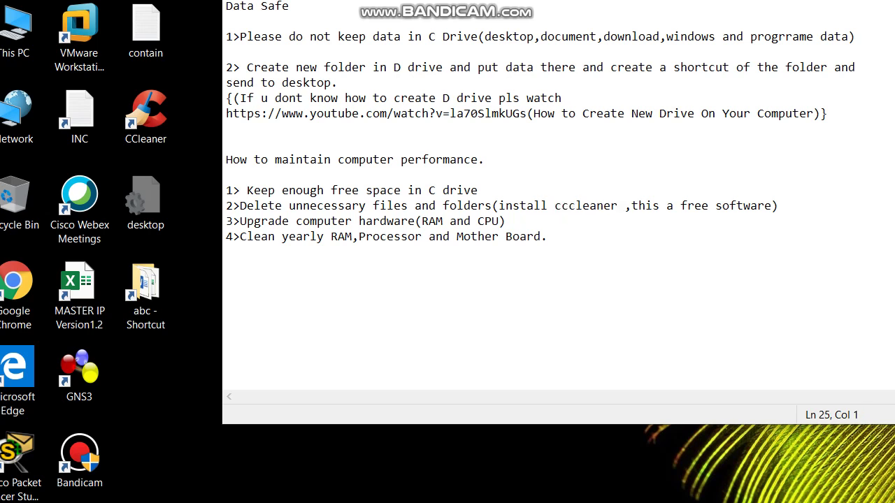
left_click_drag(554, 205, 617, 206)
left_click(225, 252)
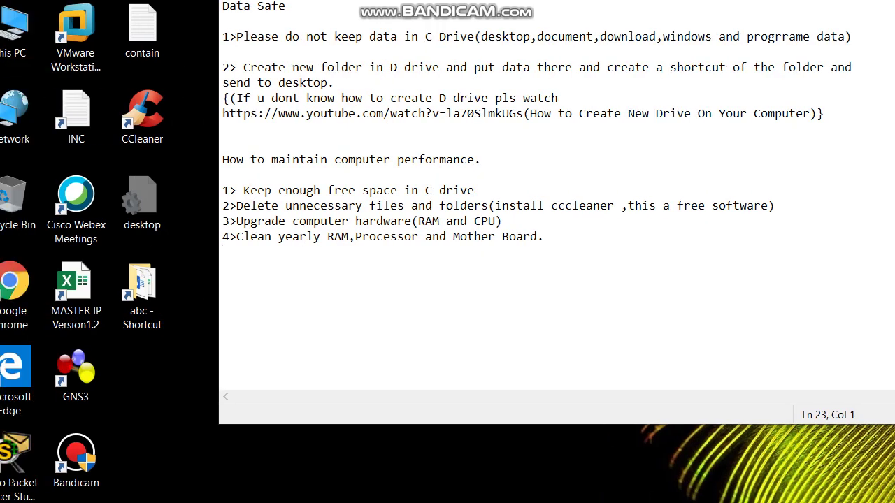
left_click_drag(222, 205, 774, 206)
left_click(226, 252)
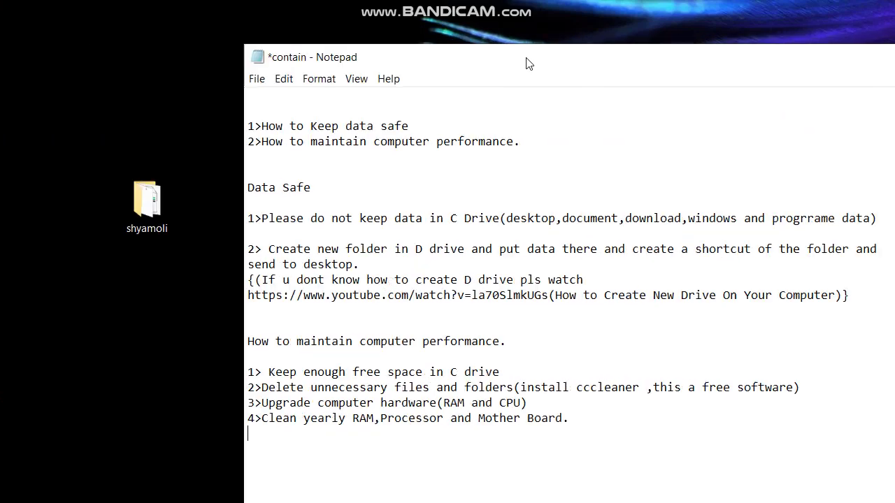
Move the notes window aside, switch to CCleaner and show its Custom Clean options.
left_click_drag(530, 63, 561, 64)
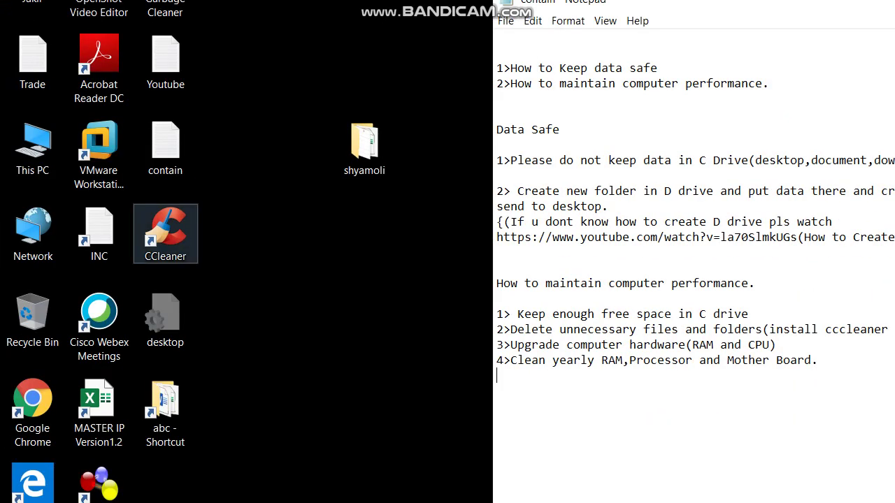
left_click(165, 234)
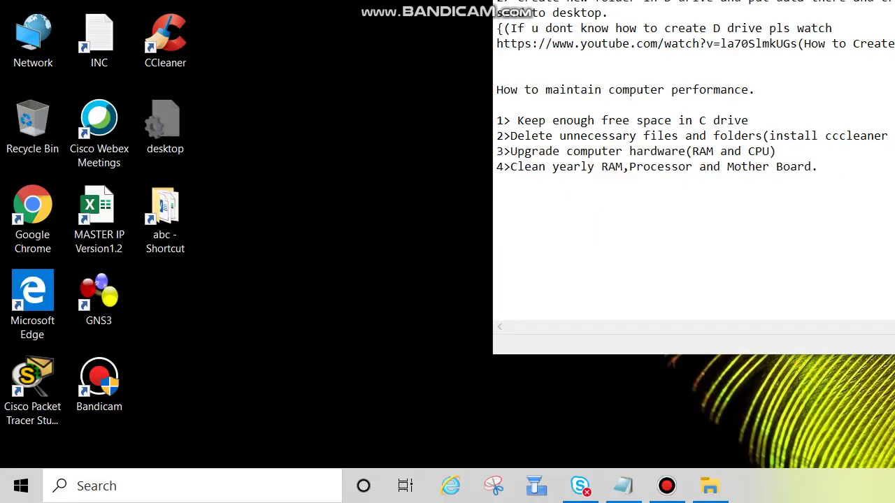
double_click(165, 38)
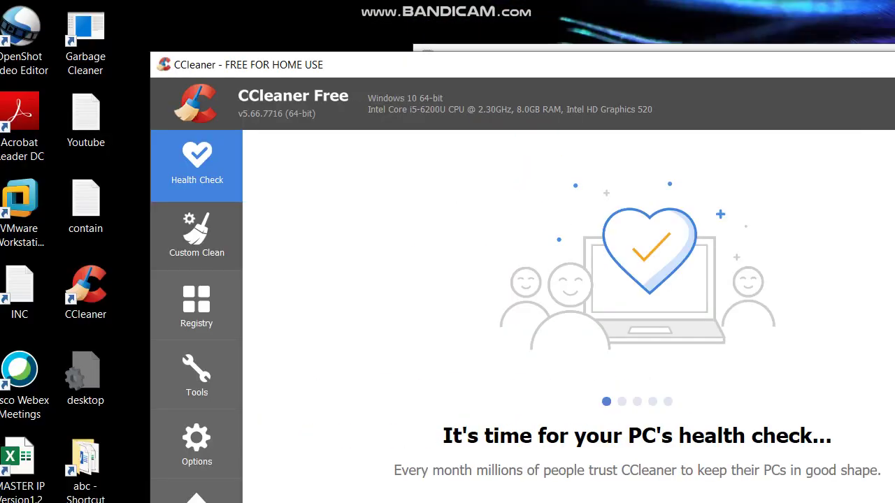
left_click(46, 236)
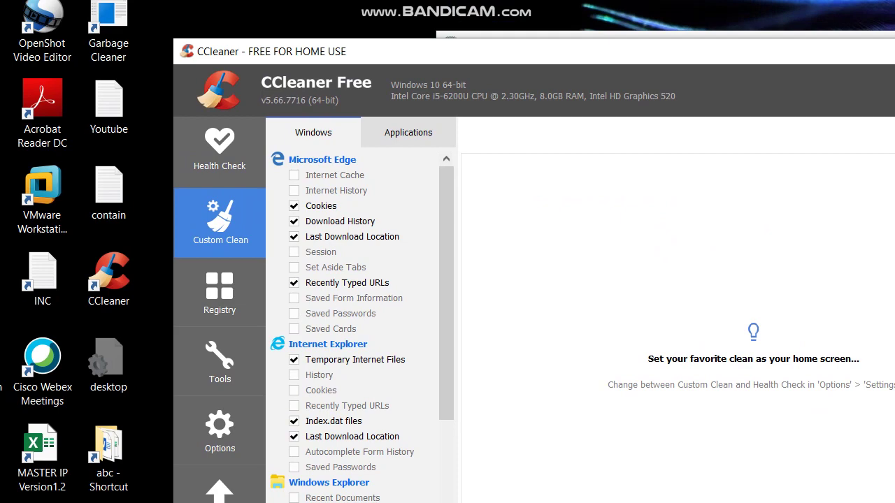
Exclude Internet Explorer's Temporary Internet Files from the custom clean and view the cleaning options for applications.
left_click(294, 360)
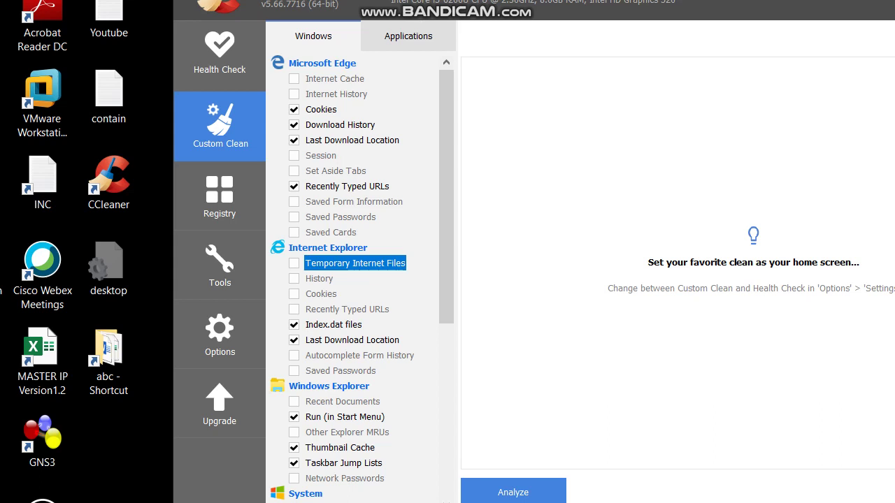
mouse_move(446, 252)
left_mouse_down()
mouse_move(446, 428)
mouse_move(446, 252)
left_mouse_up()
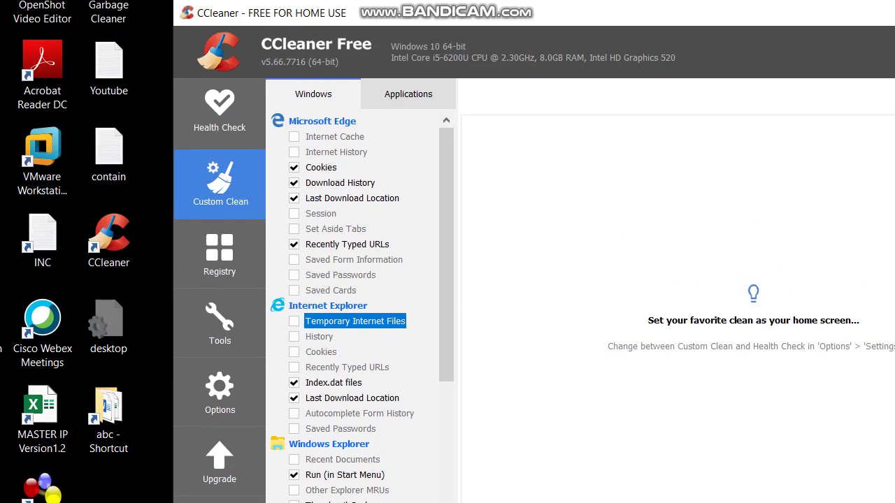
left_click(408, 2)
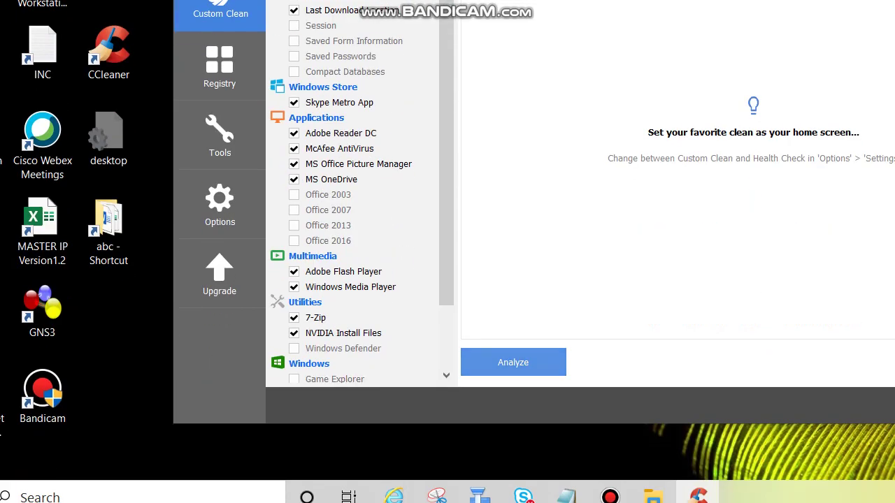
Analyze the selected cleaning items and run the cleaner twice, closing CCleaner when finished.
left_click(513, 363)
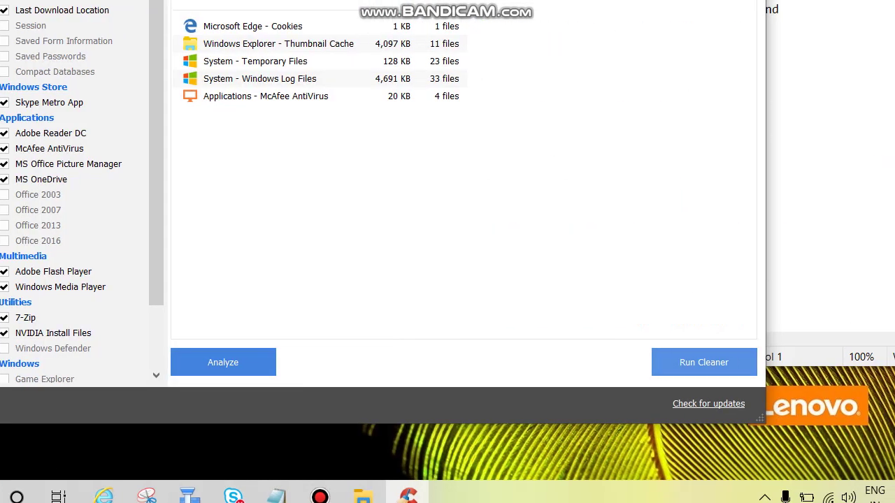
left_click(703, 362)
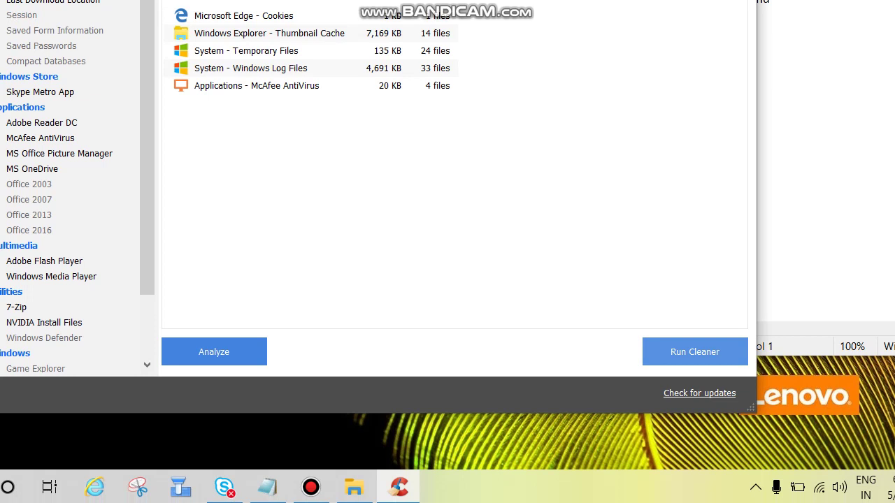
left_click(694, 352)
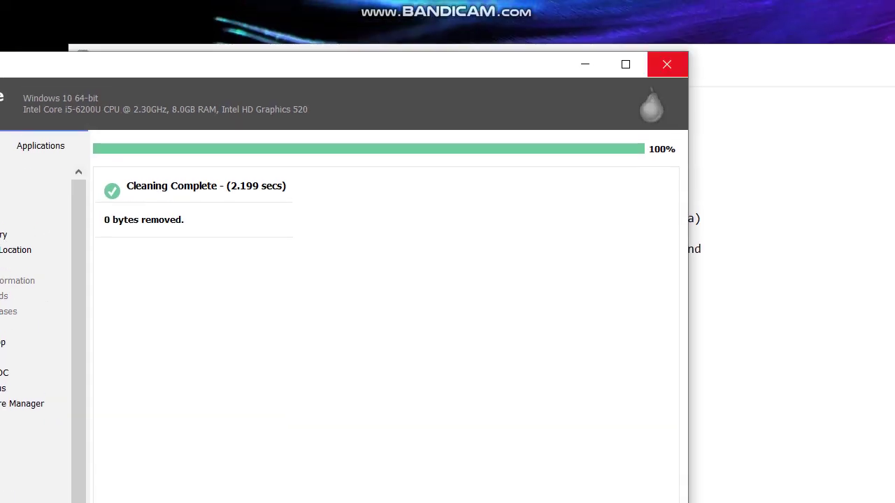
left_click(667, 64)
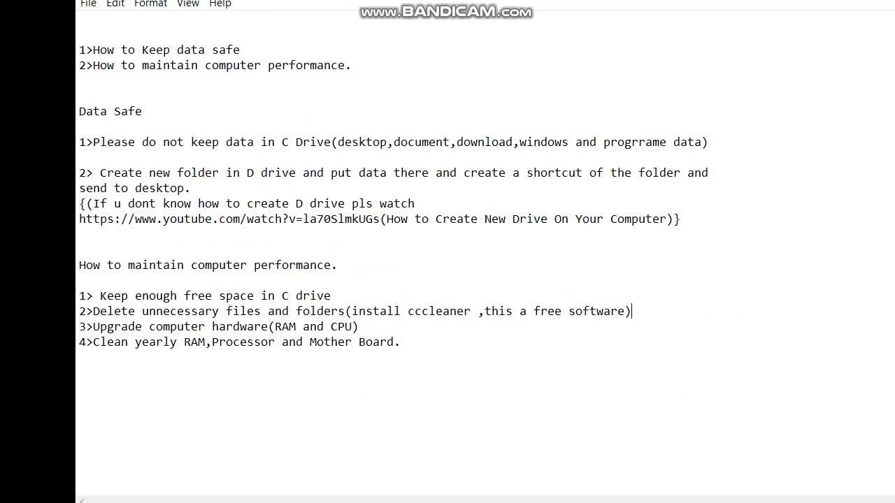
Insert two blank lines after the second performance tip in the notes and highlight the third tip about upgrading RAM and CPU.
key("Return")
key("Return")
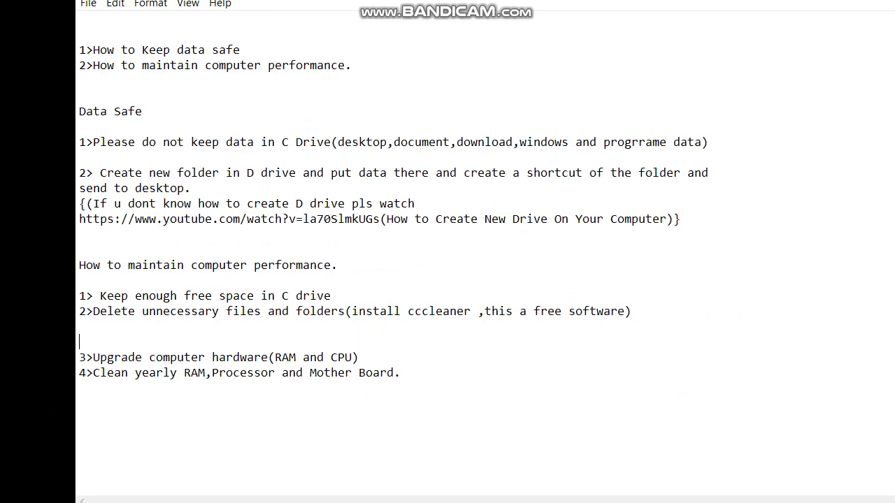
left_click_drag(79, 357, 359, 357)
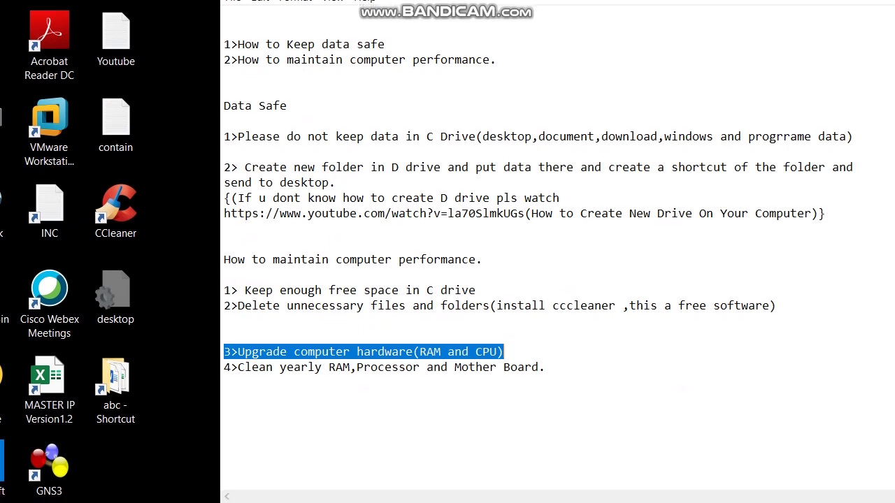
left_click(504, 351)
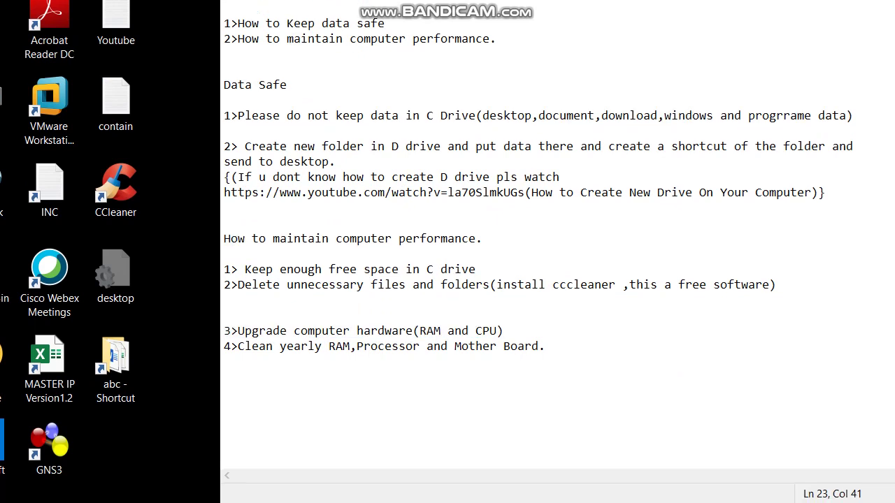
Highlight the fourth performance tip about yearly cleaning of the RAM, processor and motherboard.
left_click_drag(224, 347, 539, 346)
left_click(554, 346)
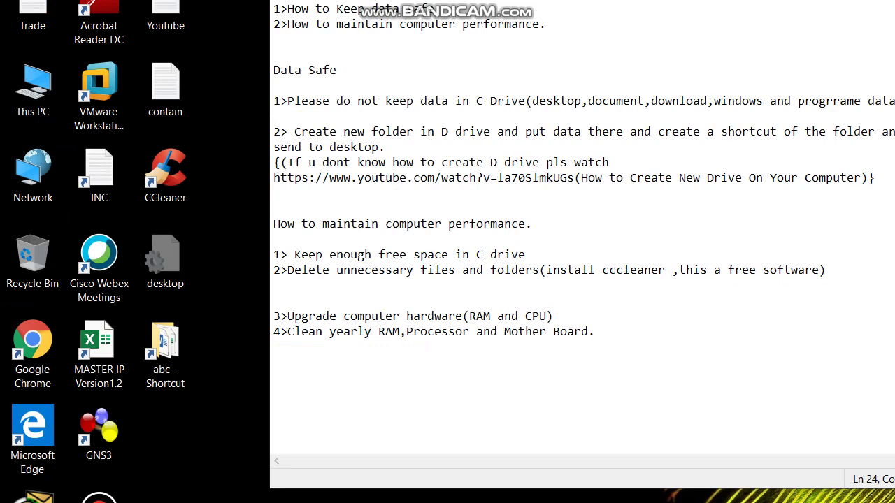
left_click_drag(273, 331, 280, 347)
scroll(582, 227, "down", 2)
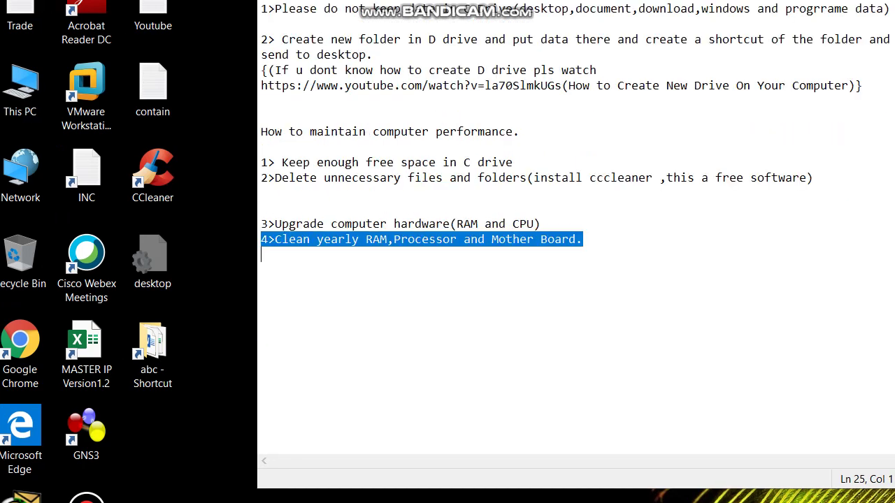
left_click(261, 332)
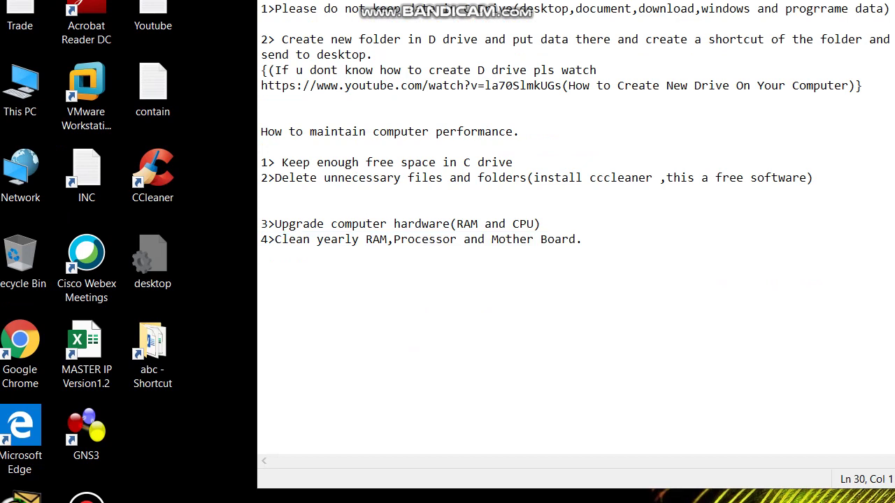